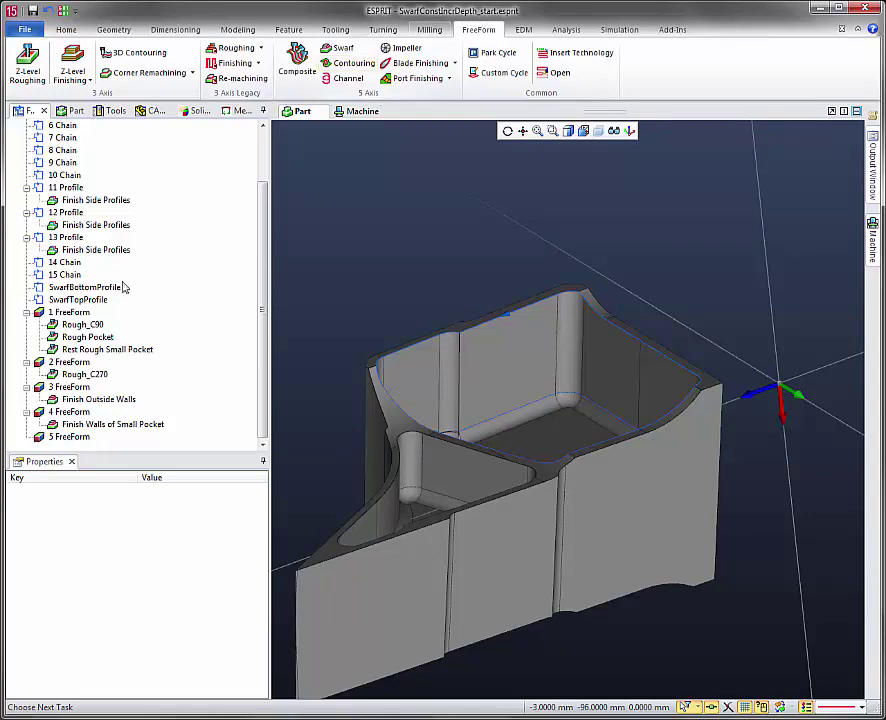
Start a new Swarf operation on 5 FreeForm, reset with Default All, and show its General page
left_click(66, 437)
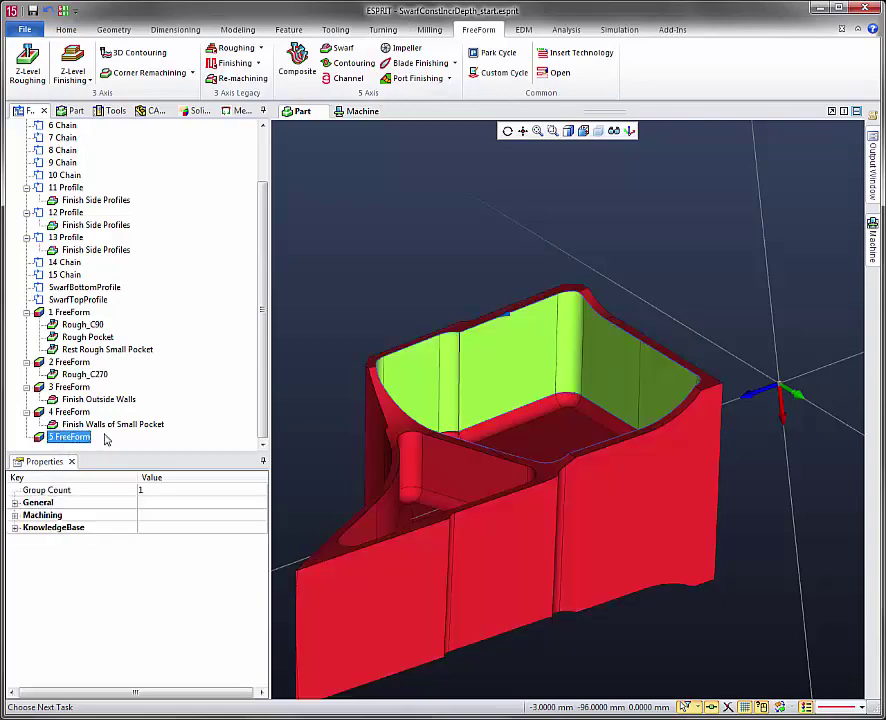
middle_click_drag(374, 294, 416, 274)
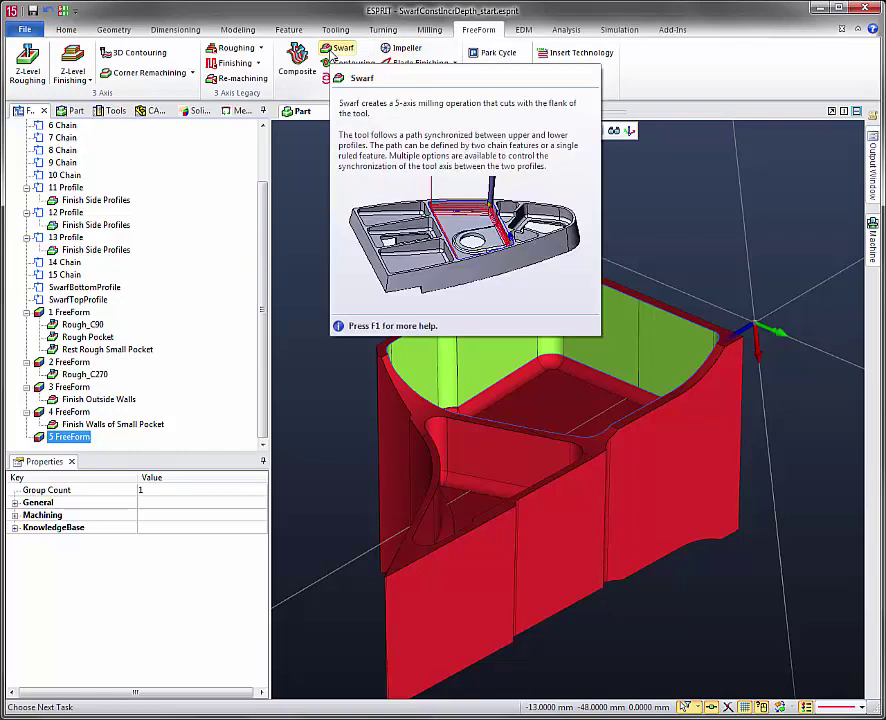
left_click(331, 52)
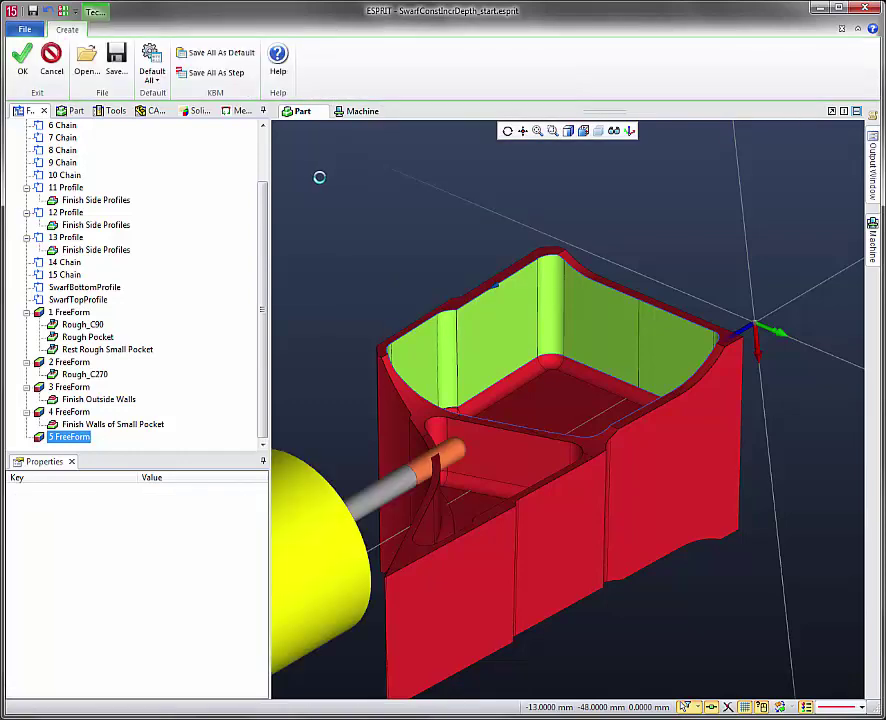
left_click(151, 76)
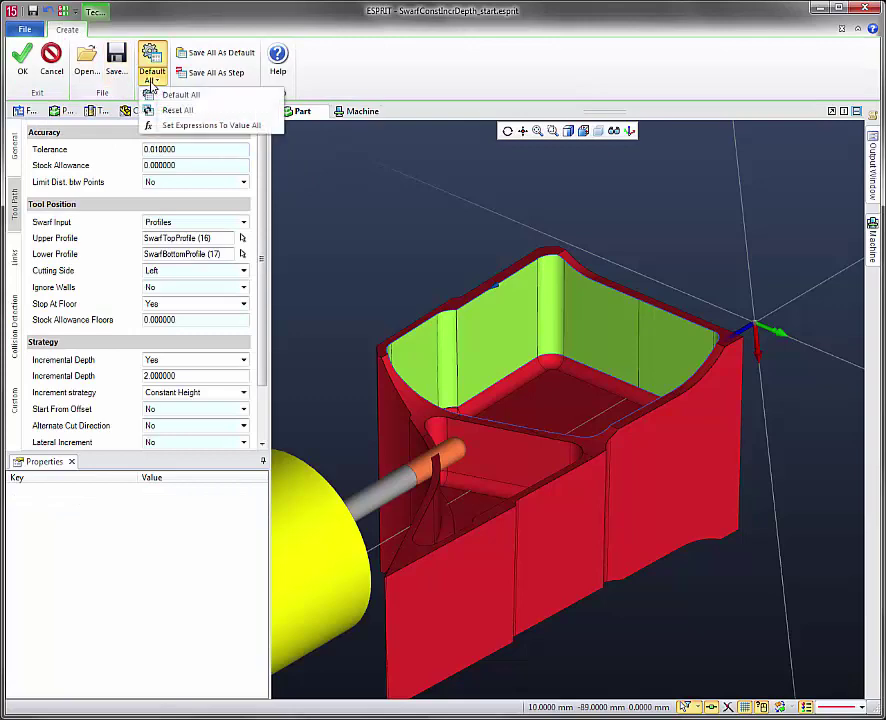
left_click(160, 95)
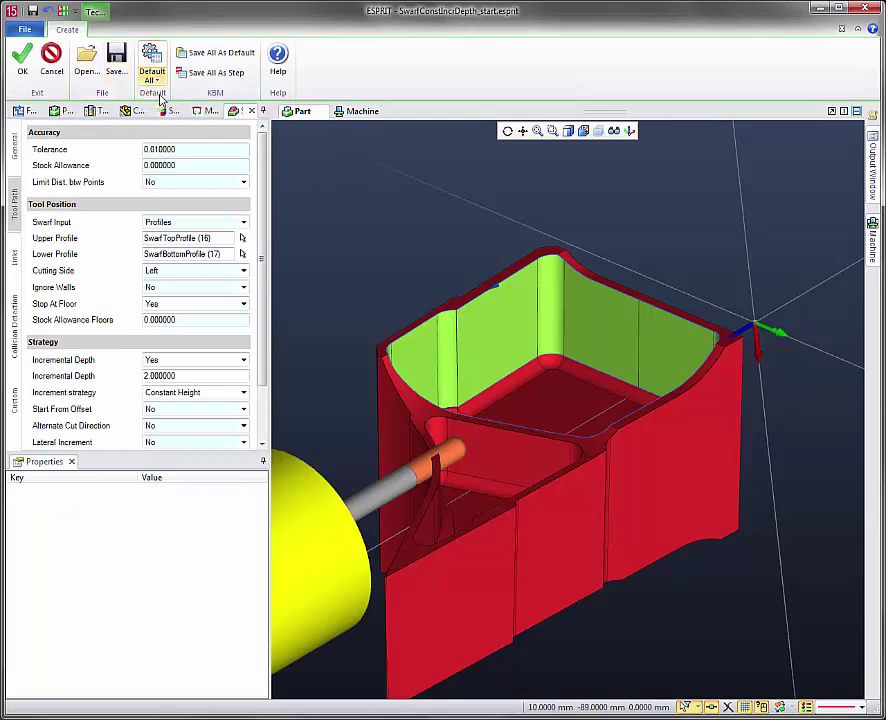
left_click(14, 145)
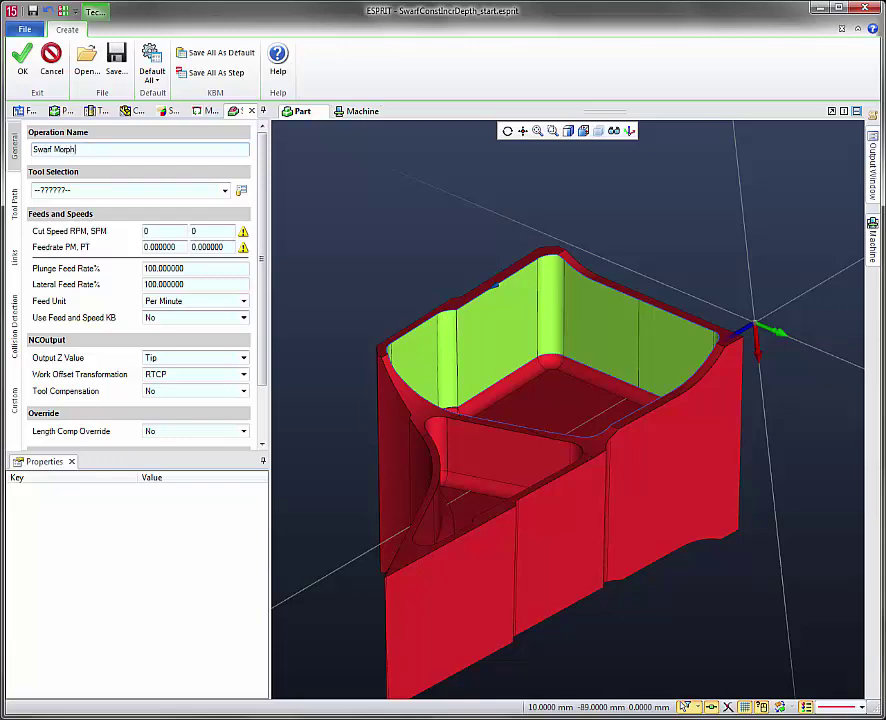
Give the operation tool BM3.175, a 5000 RPM cut speed and a 1000 feedrate
left_click(225, 190)
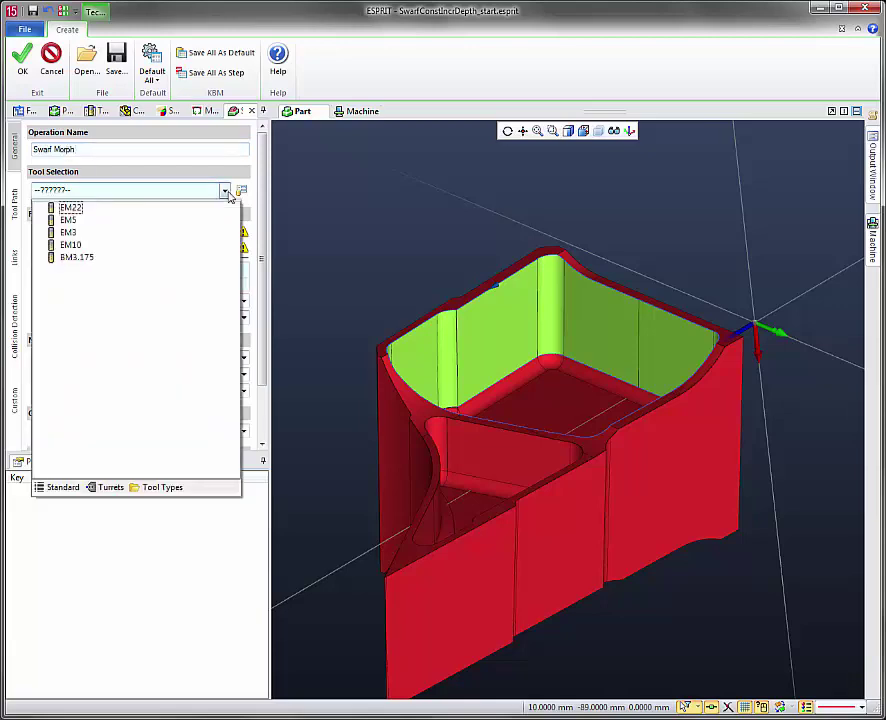
left_click(73, 262)
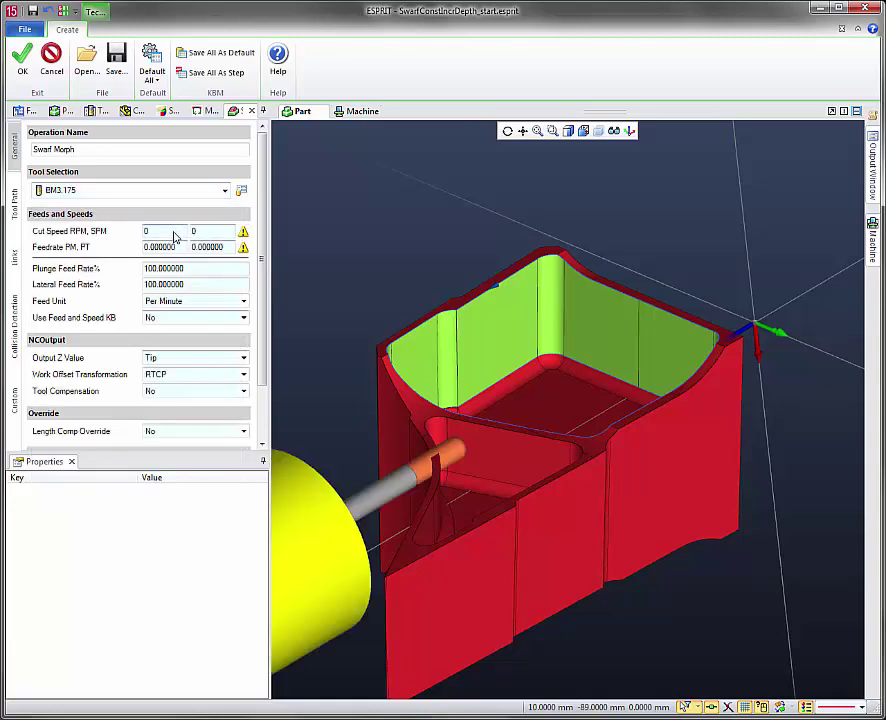
double_click(174, 231)
type("5000")
key("Tab")
double_click(178, 247)
type("1000")
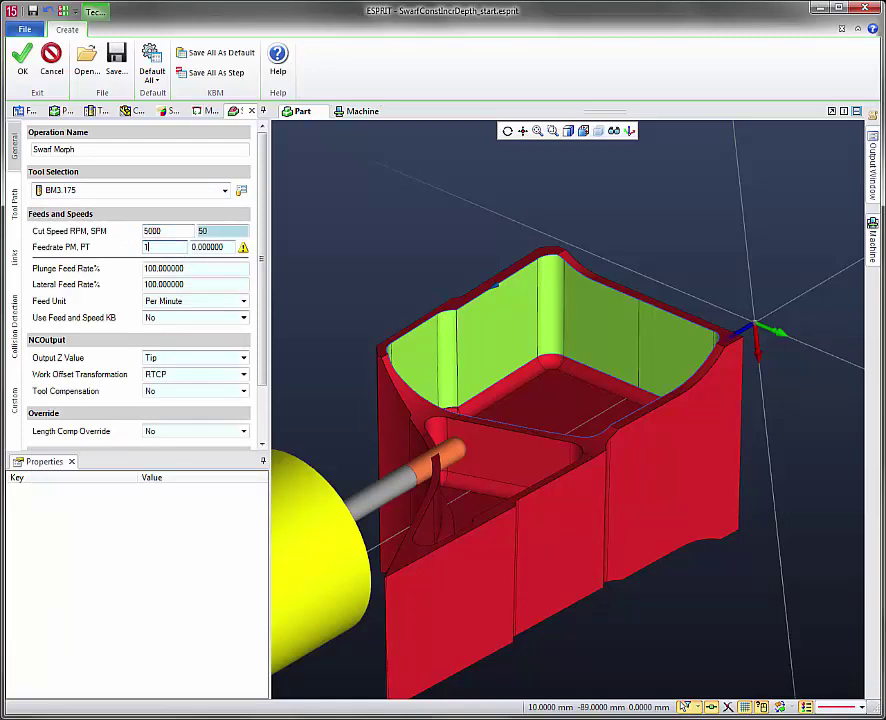
Pick SwarfTopProfile (16) as the upper profile and SwarfBottomProfile (17) as the lower profile
left_click(16, 210)
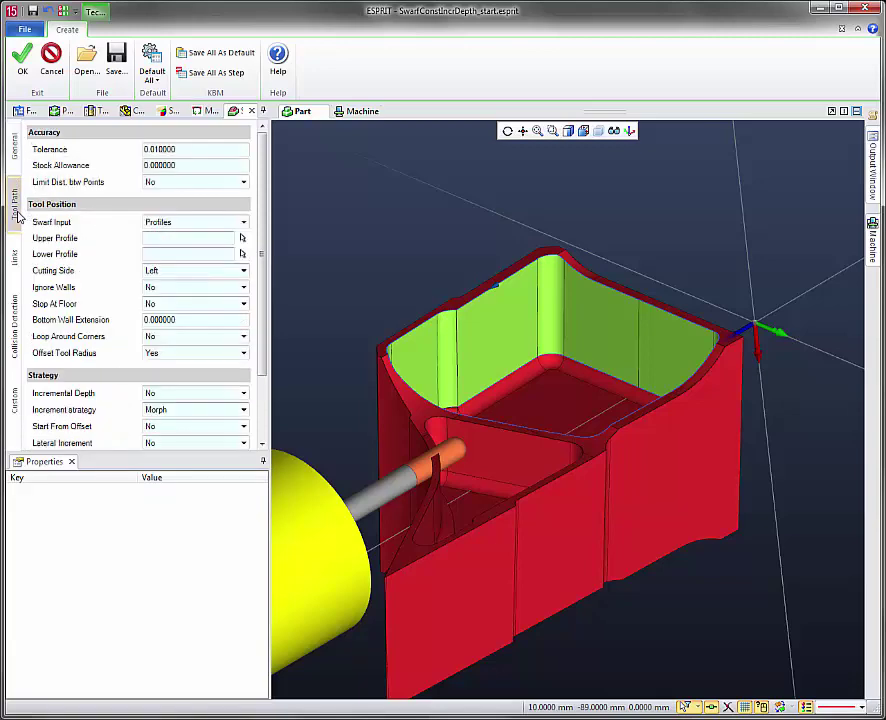
left_click(241, 240)
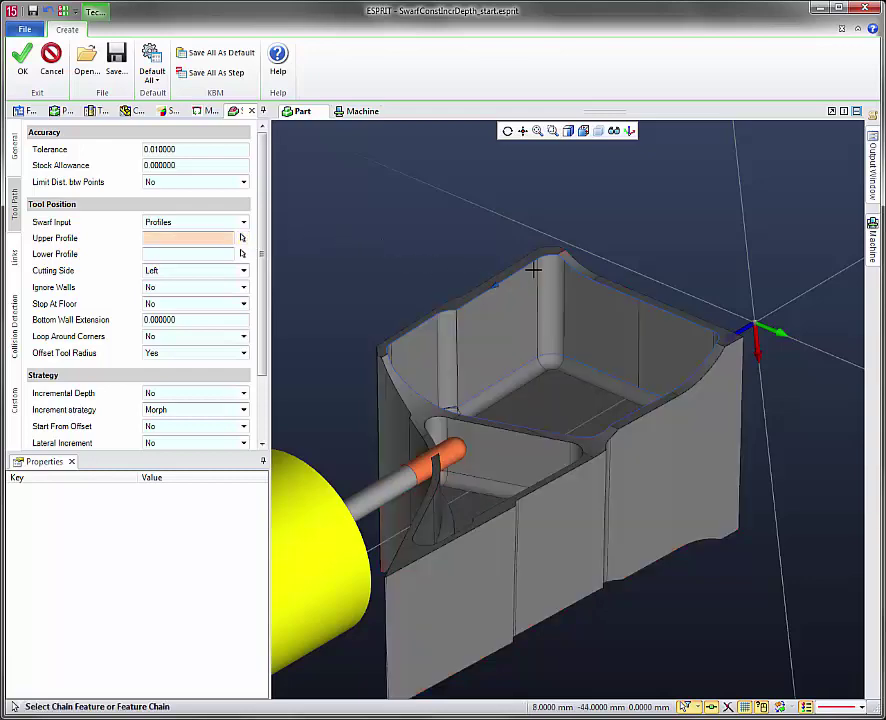
left_click(501, 286)
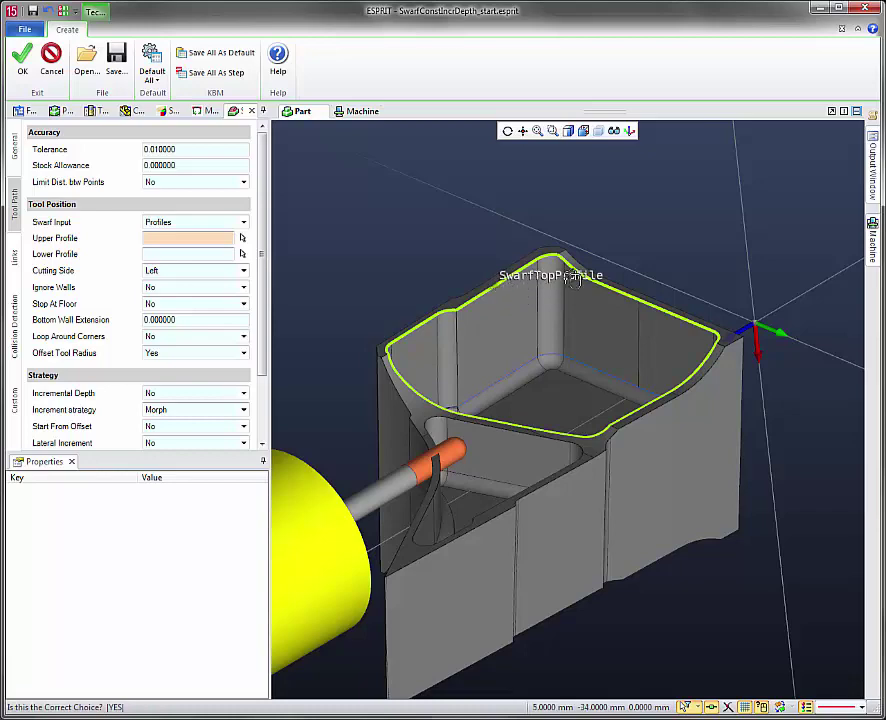
left_click(540, 278)
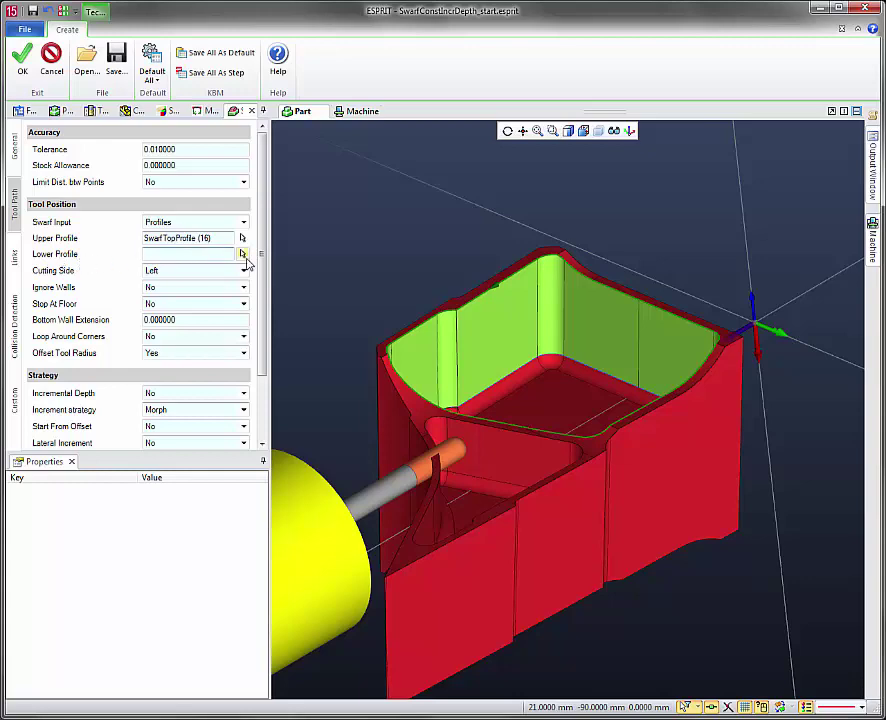
left_click(242, 254)
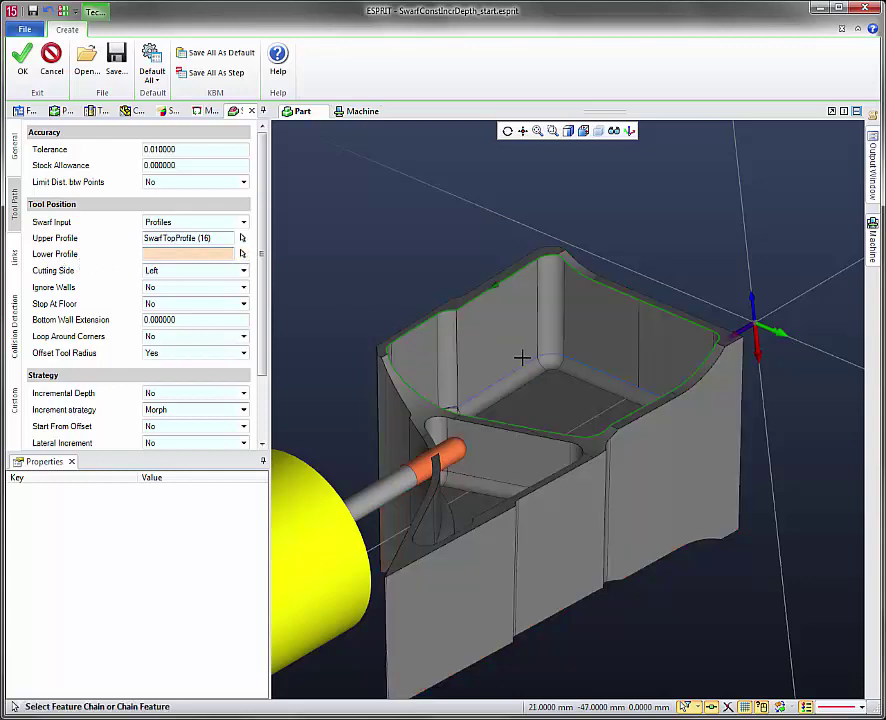
left_click(554, 351)
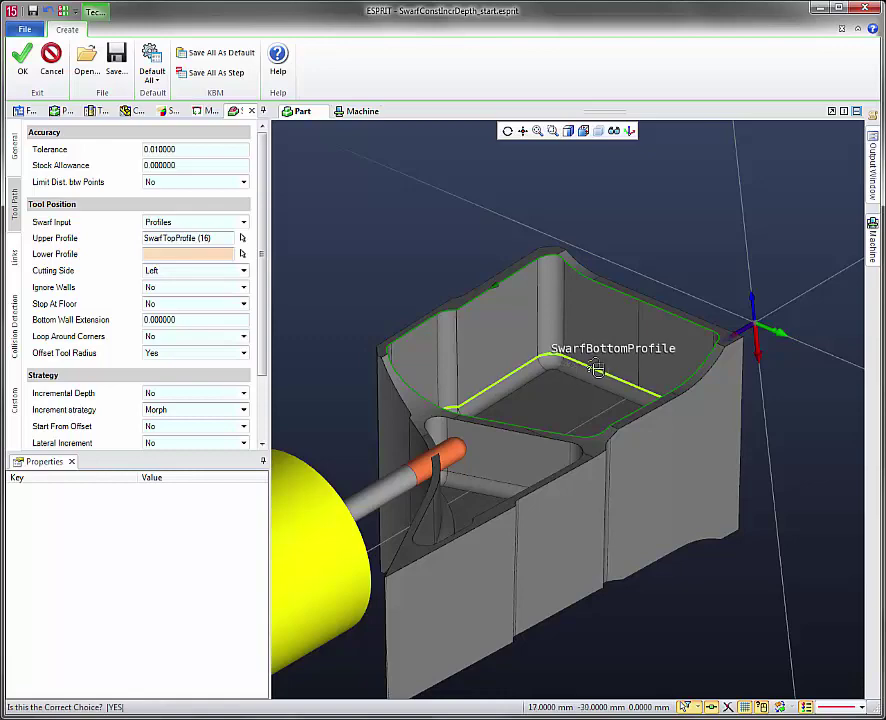
left_click(575, 362)
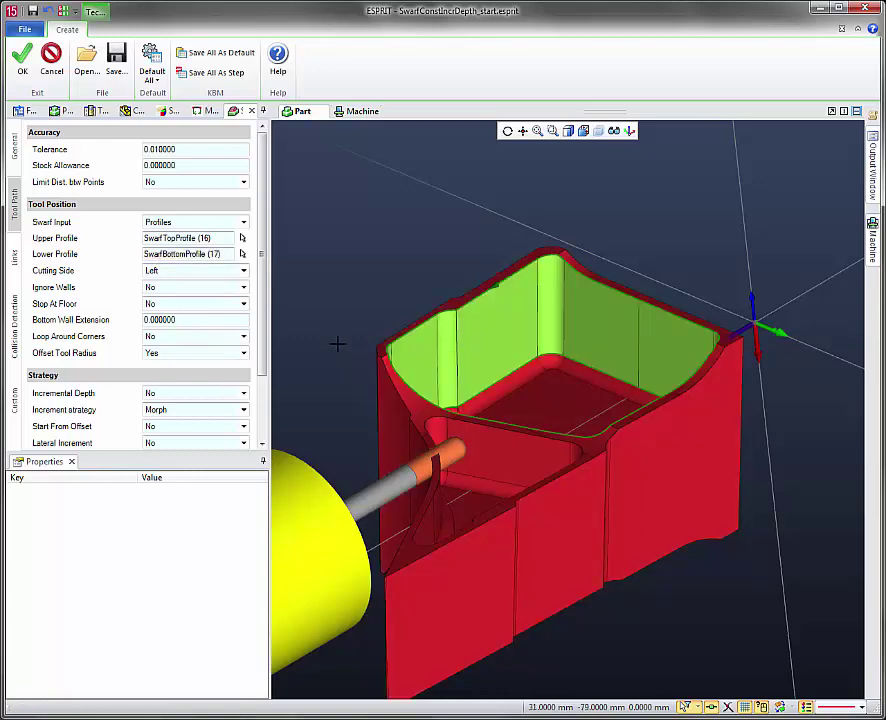
Make the tool stop at the floor
left_click(243, 303)
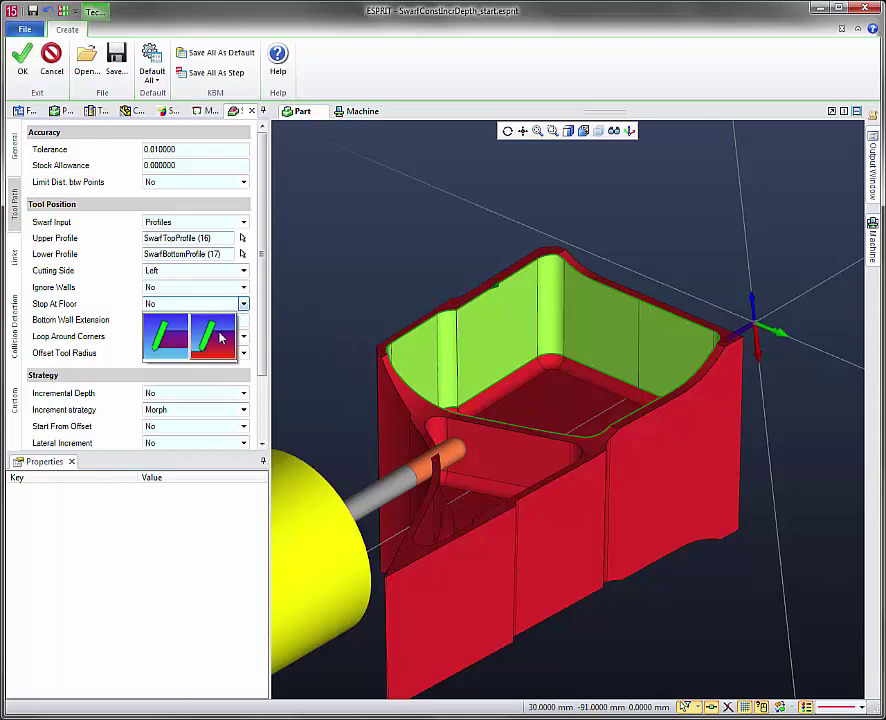
left_click(220, 340)
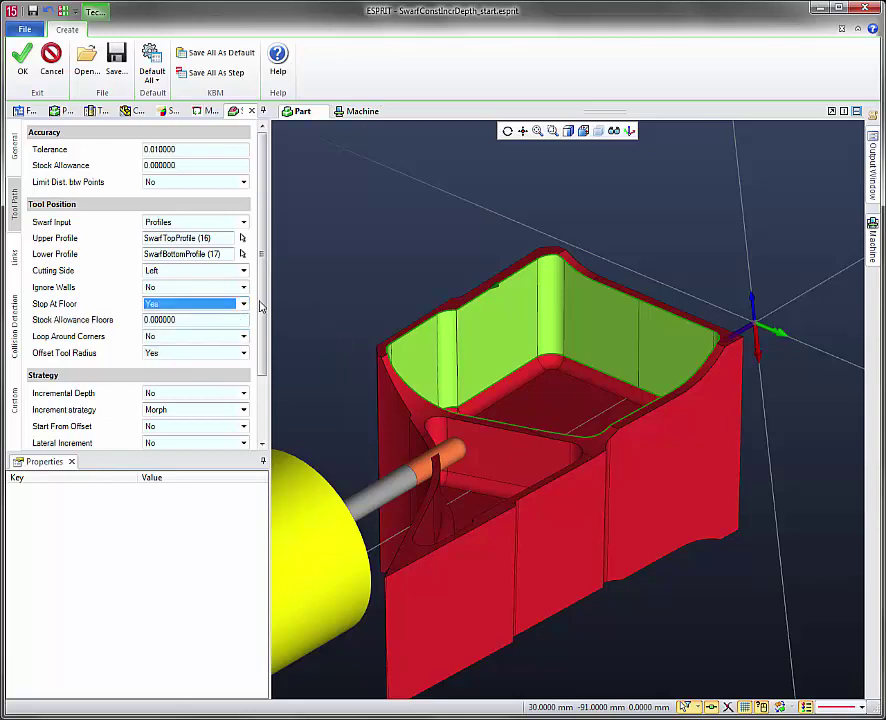
scroll(262, 330, "down", 2)
scroll(265, 357, "down", 1)
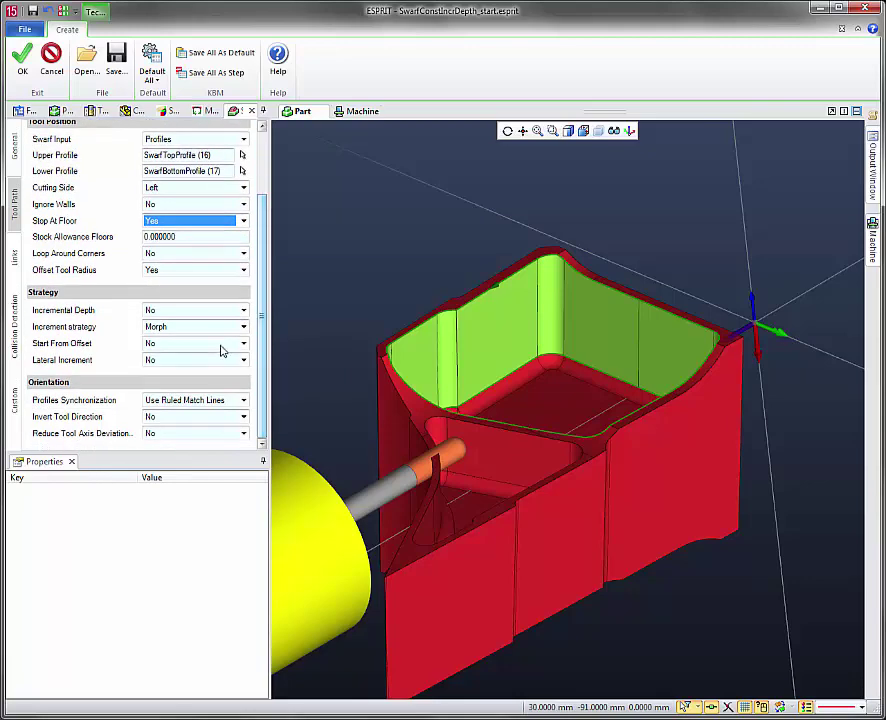
Turn on a 2 mm incremental depth and set profile synchronization to Adapt TA For Best Fit
left_click(186, 314)
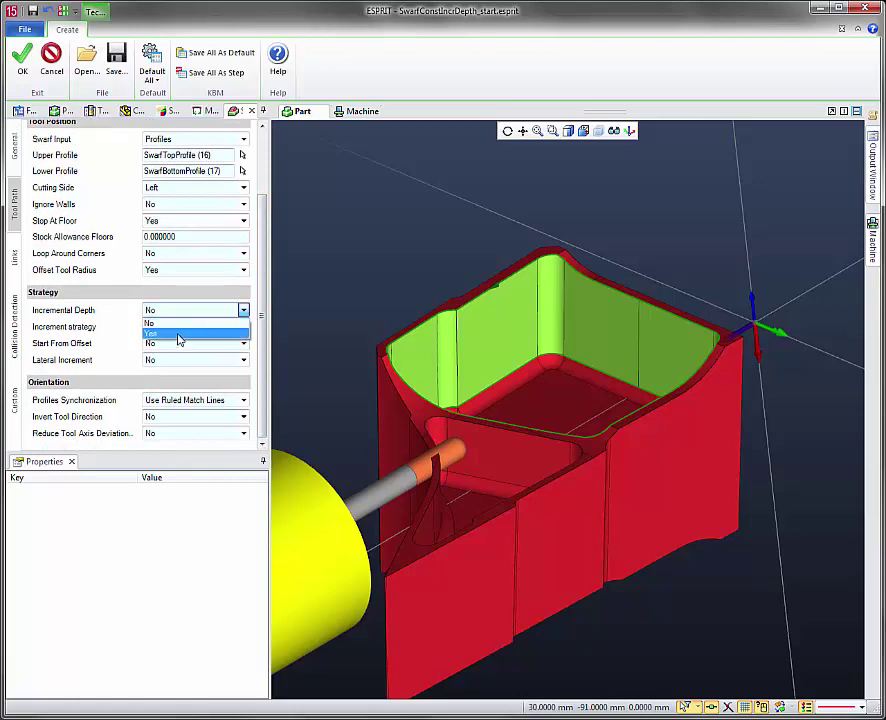
left_click(179, 333)
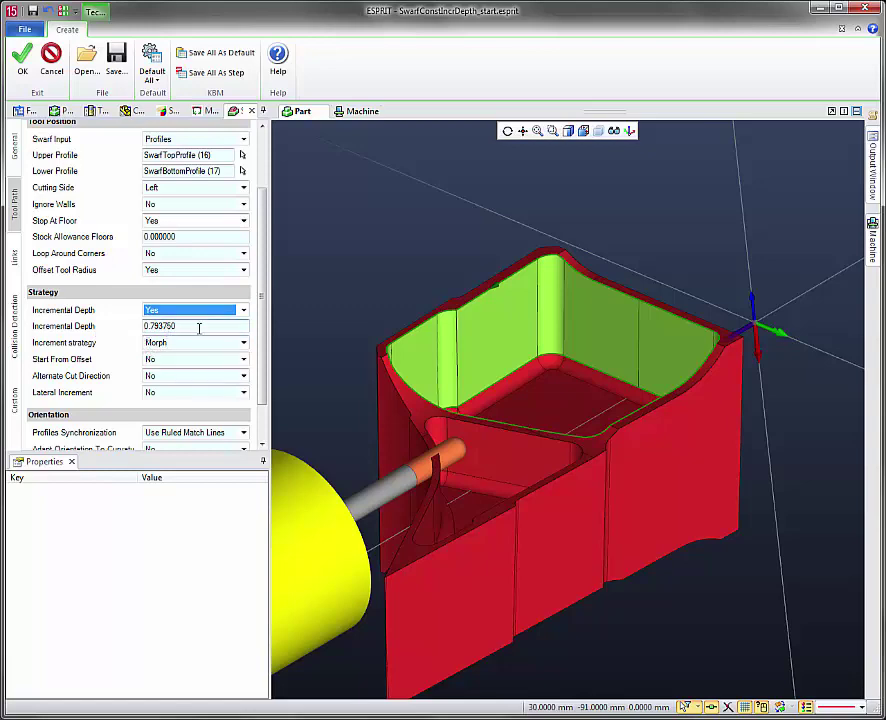
left_click(196, 326)
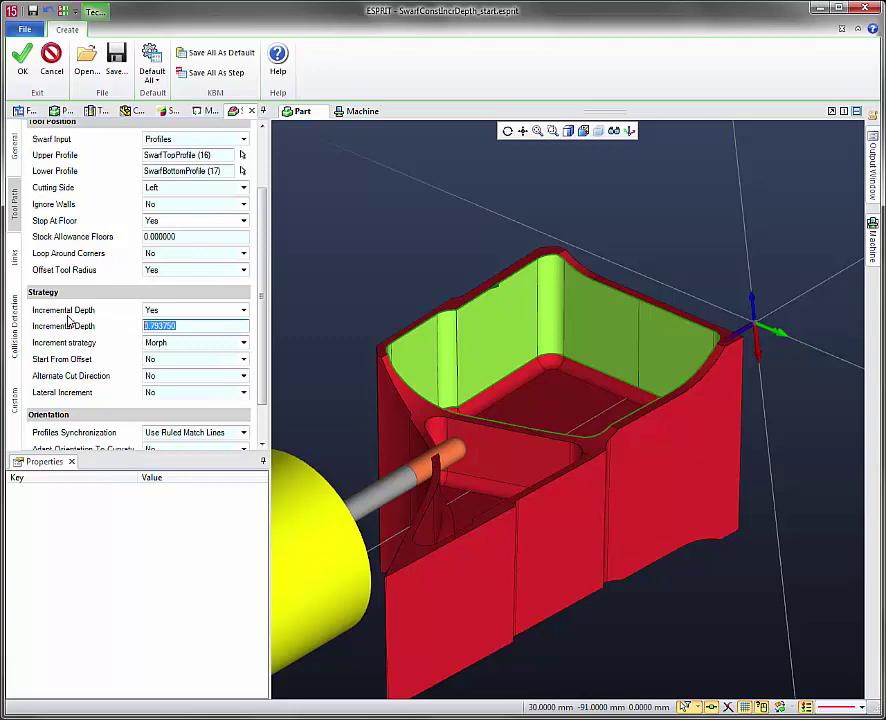
type("2")
scroll(260, 357, "down", 2)
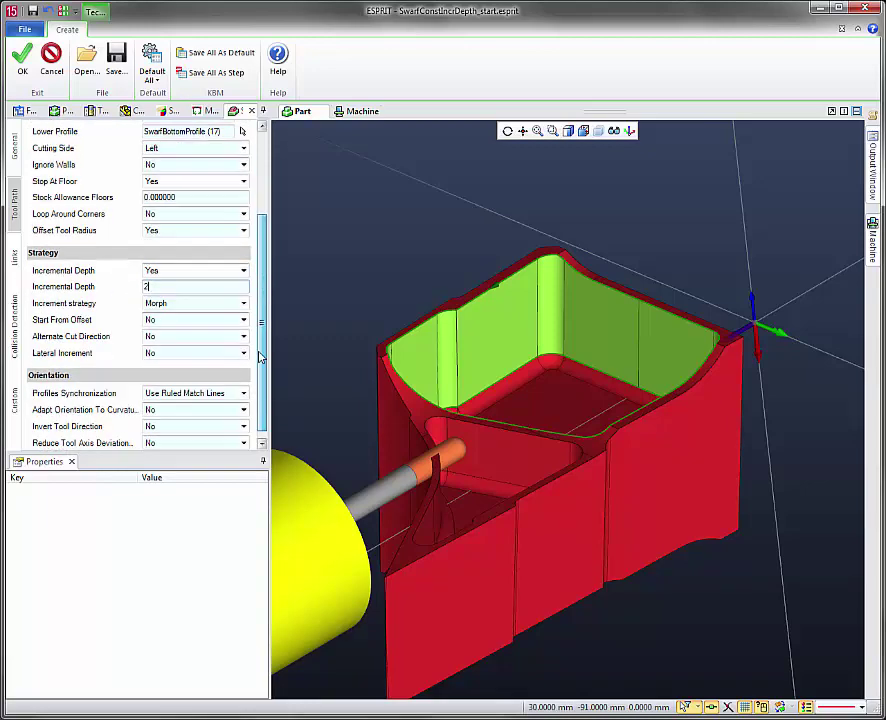
scroll(260, 357, "down", 1)
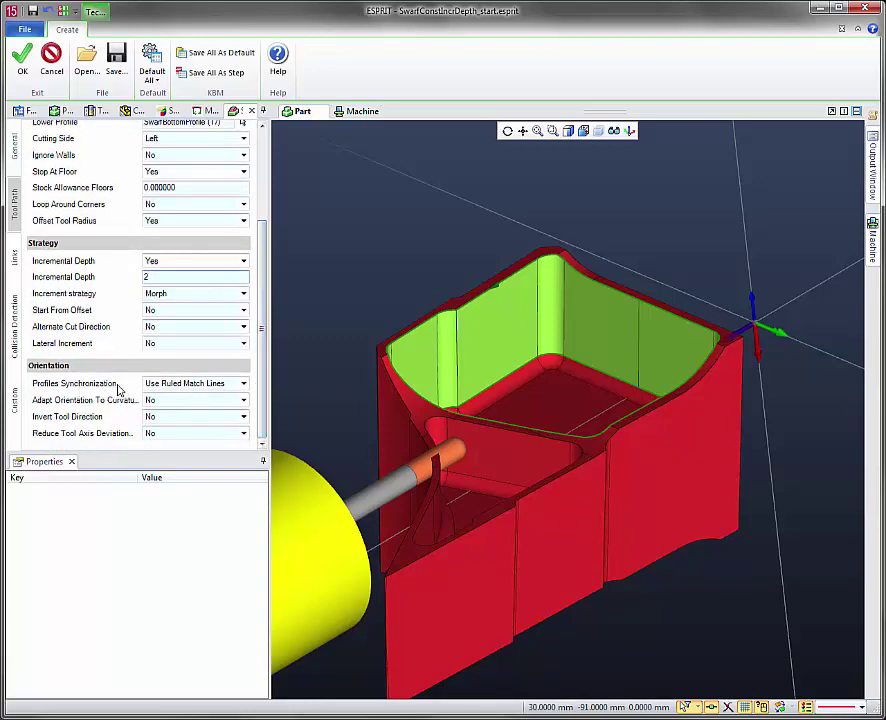
mouse_move(158, 392)
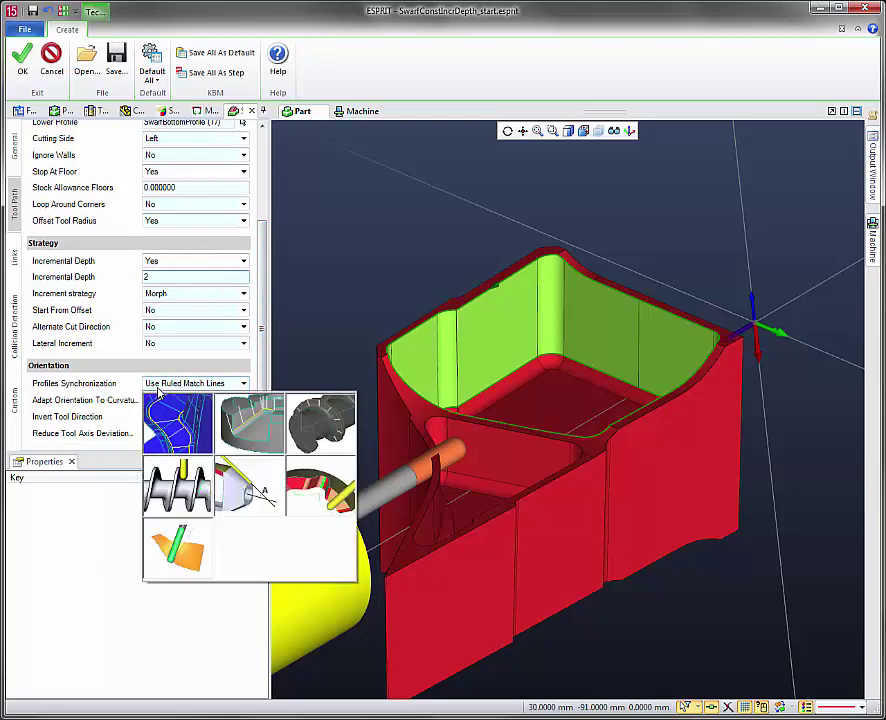
left_click(190, 543)
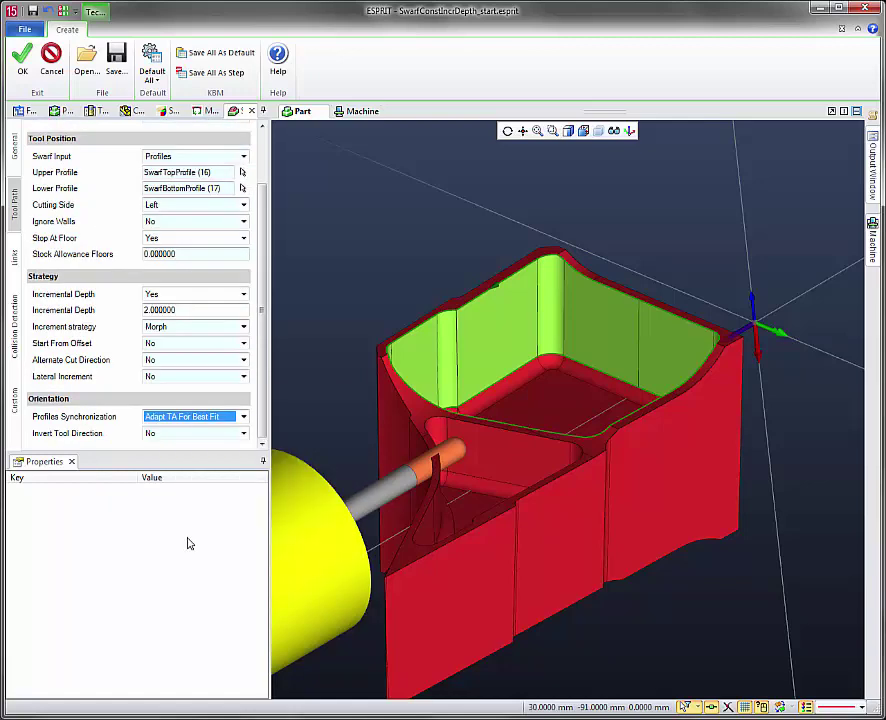
On the Links page, set full clearance to 10, measured from top rim Solid Face (725)
left_click(14, 258)
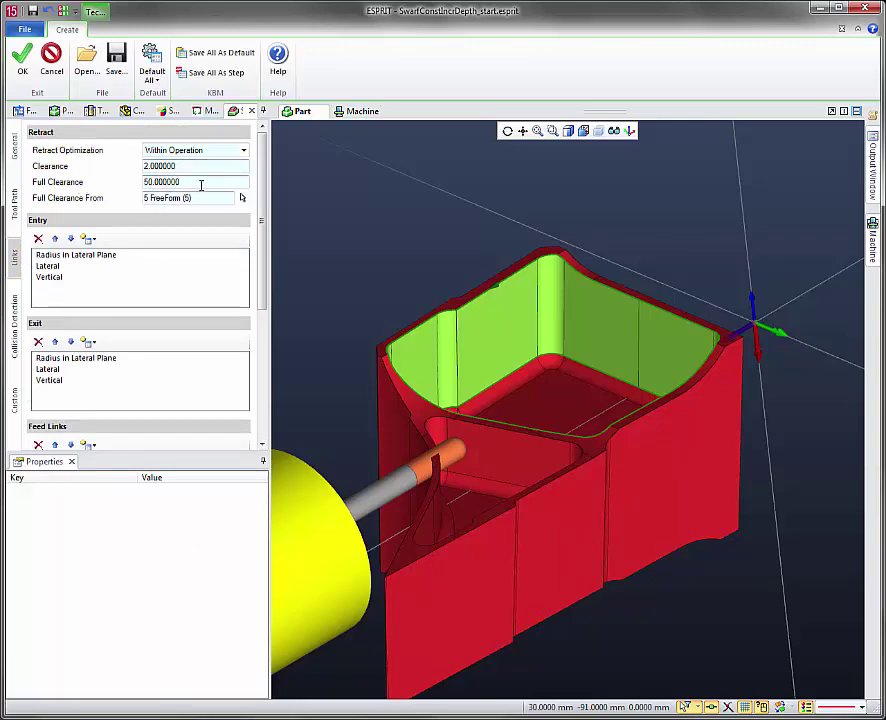
left_click_drag(200, 183, 127, 180)
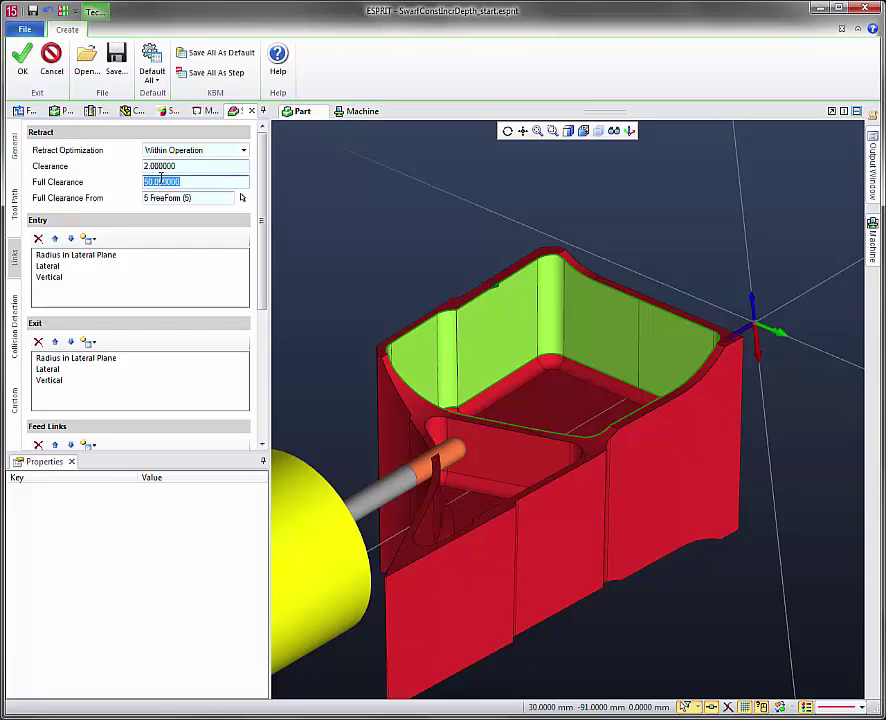
type("10")
left_click(242, 198)
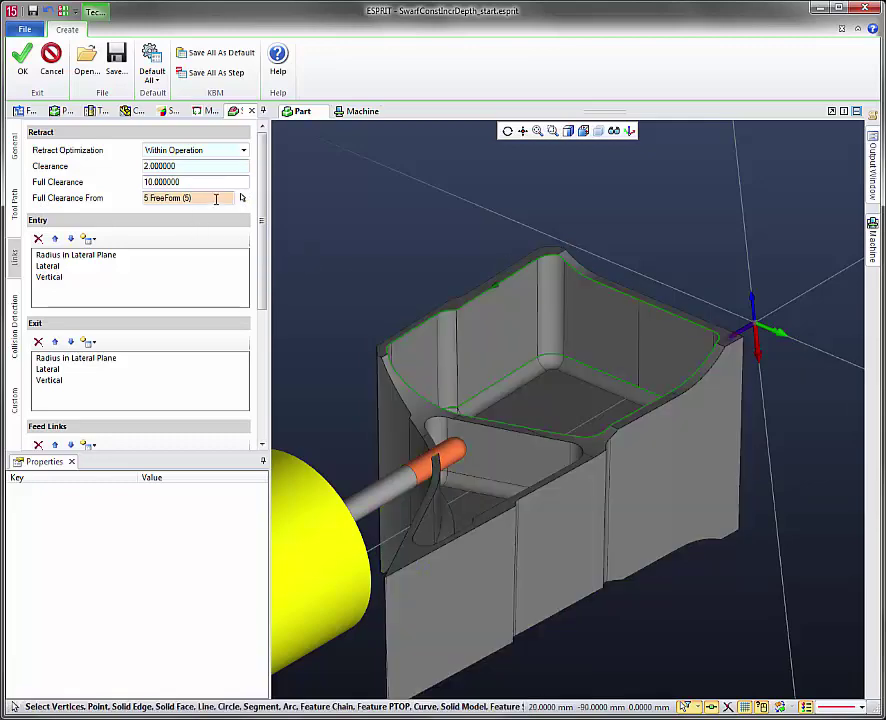
left_click(538, 256)
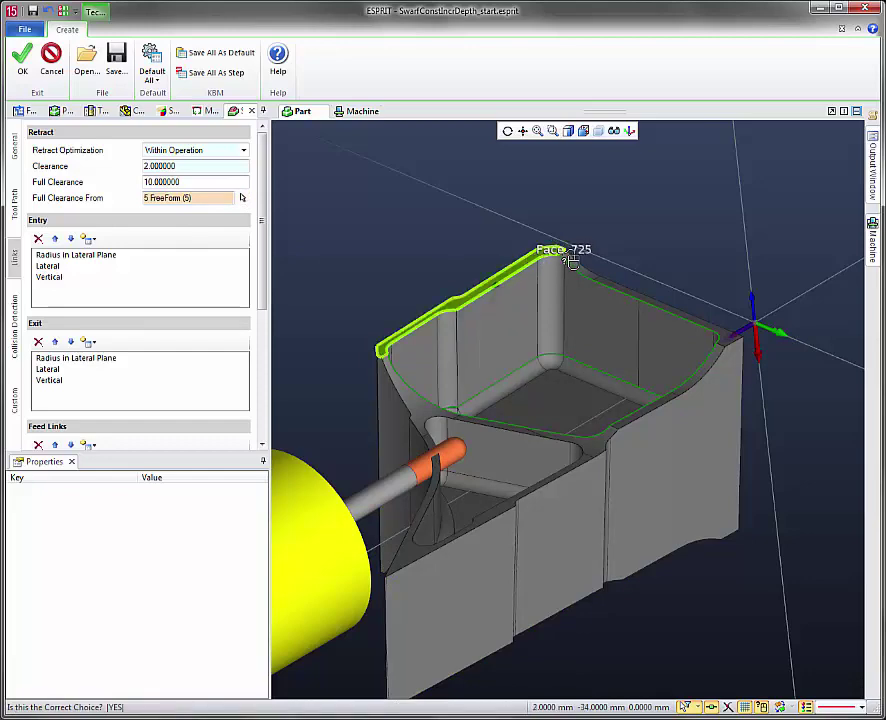
left_click(511, 268)
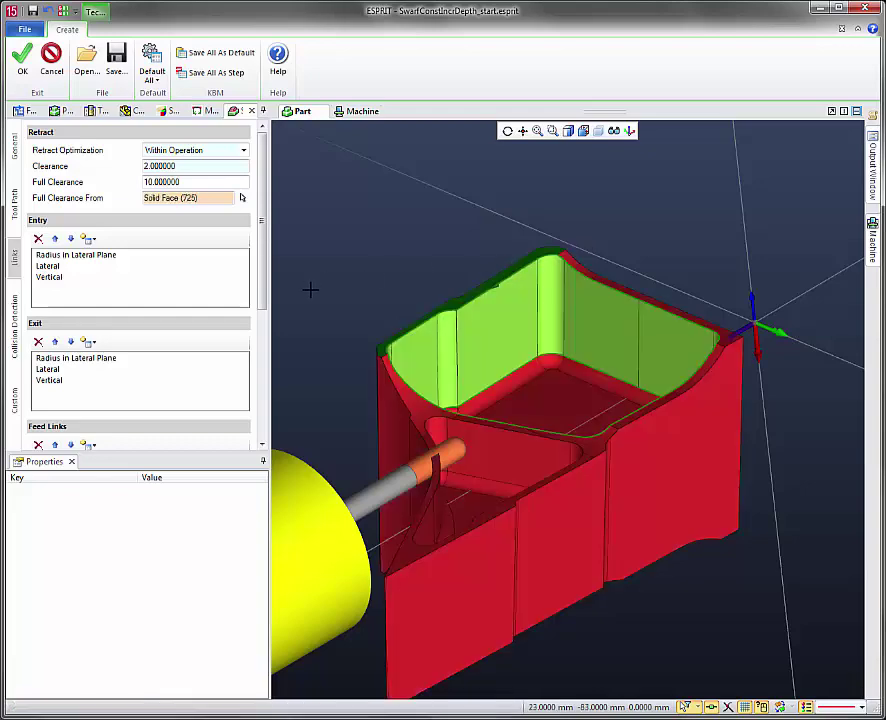
left_click(86, 256)
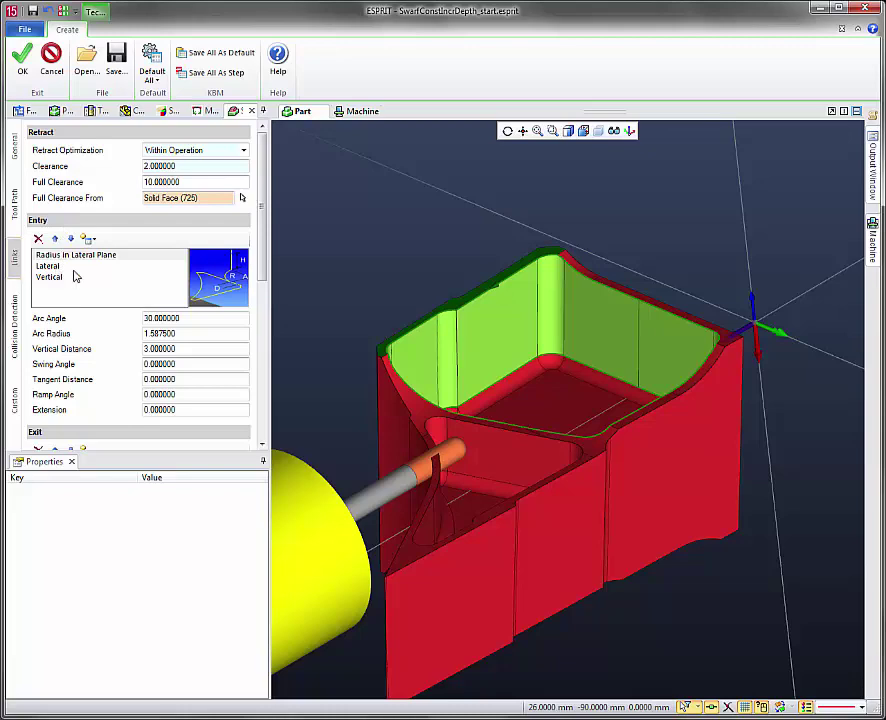
Set the entry Radius in Lateral Plane link to arc angle 60, arc radius 4, vertical distance 1
left_click(163, 318)
left_click(165, 349)
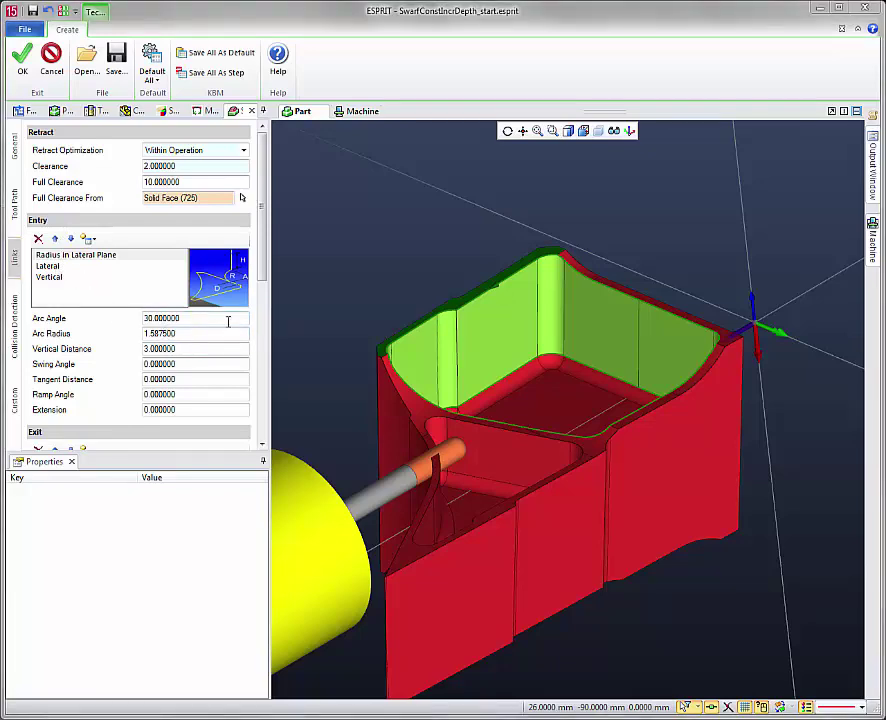
left_click_drag(227, 318, 127, 320)
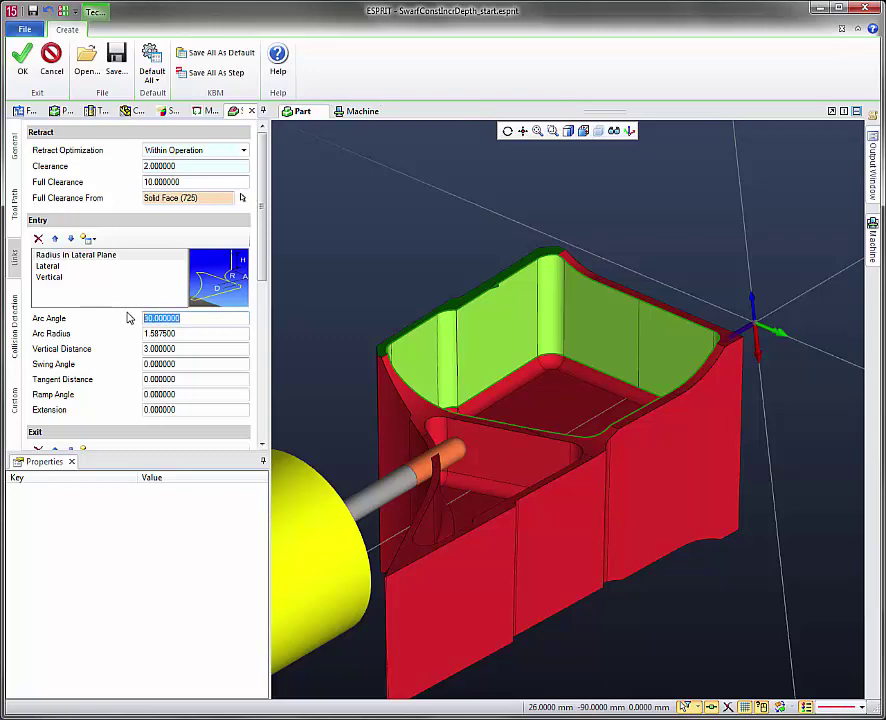
type("60")
left_click_drag(189, 336, 127, 336)
type("4")
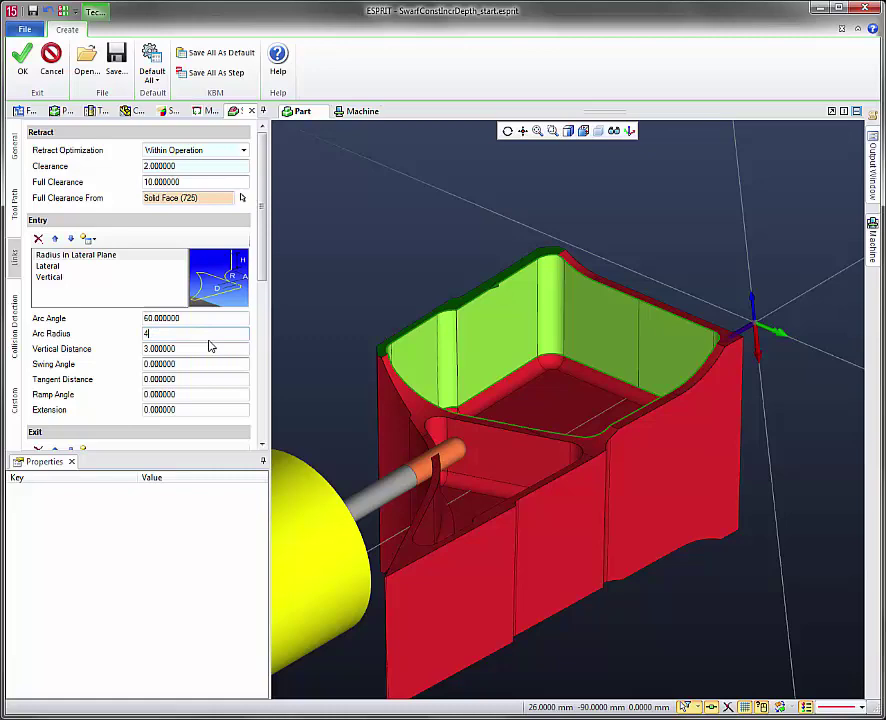
key("Tab")
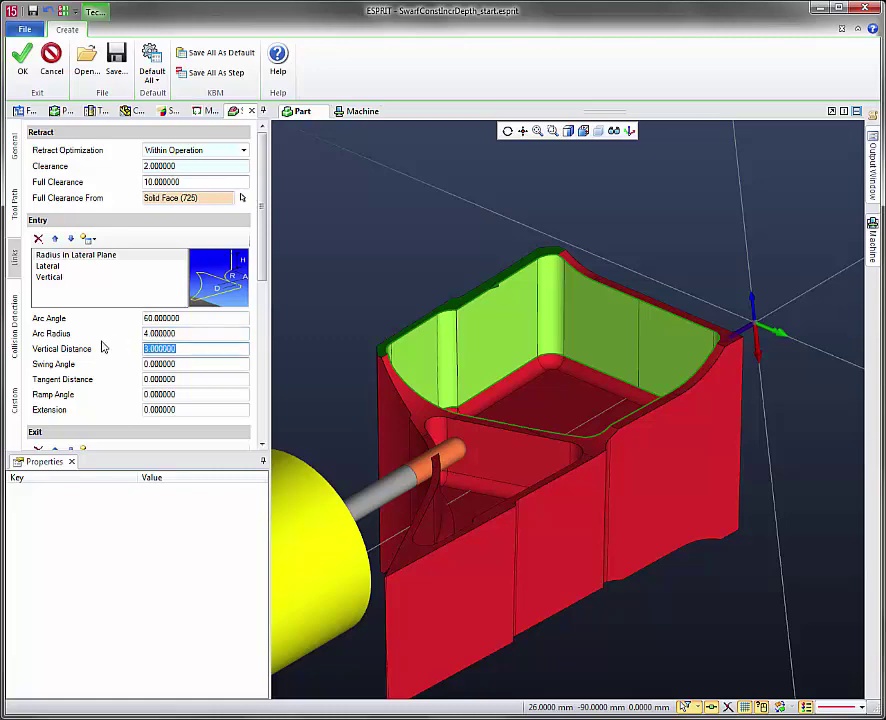
type("1")
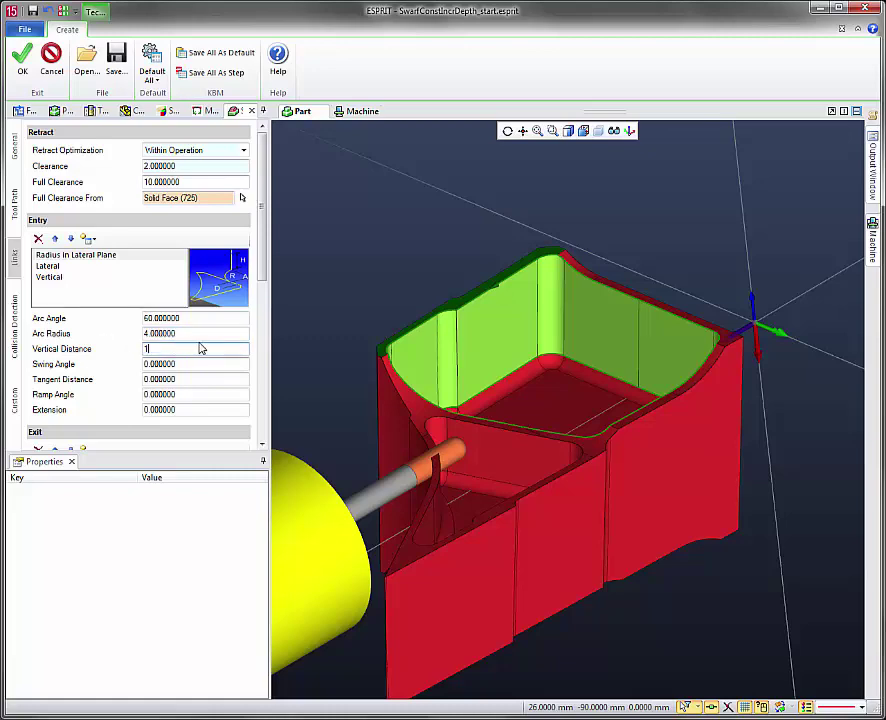
left_click(161, 398)
double_click(161, 395)
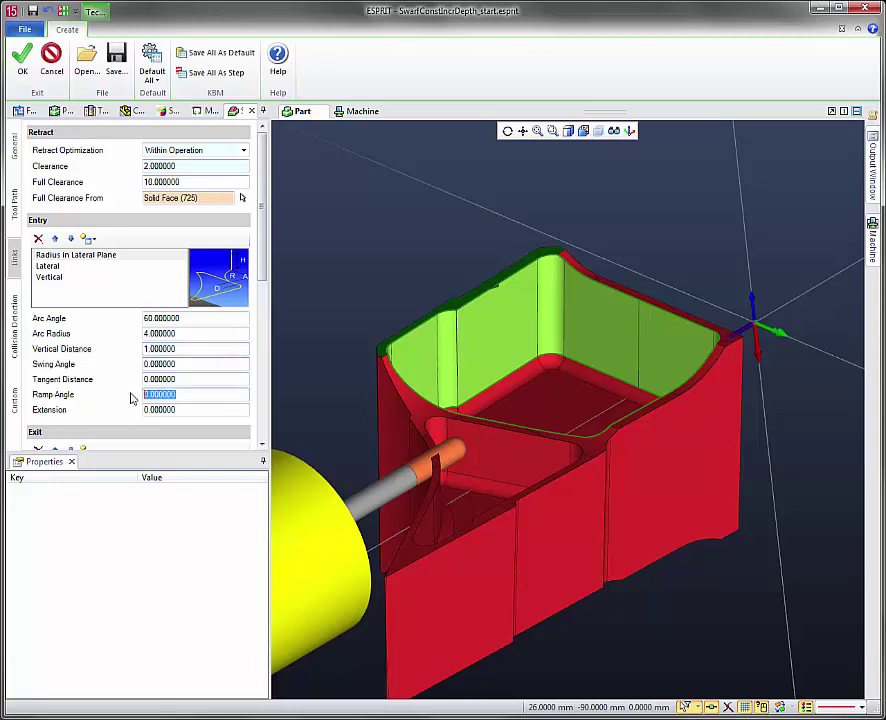
Set the entry ramp angle to 5 and select the exit Radius in Lateral Plane link
type("5")
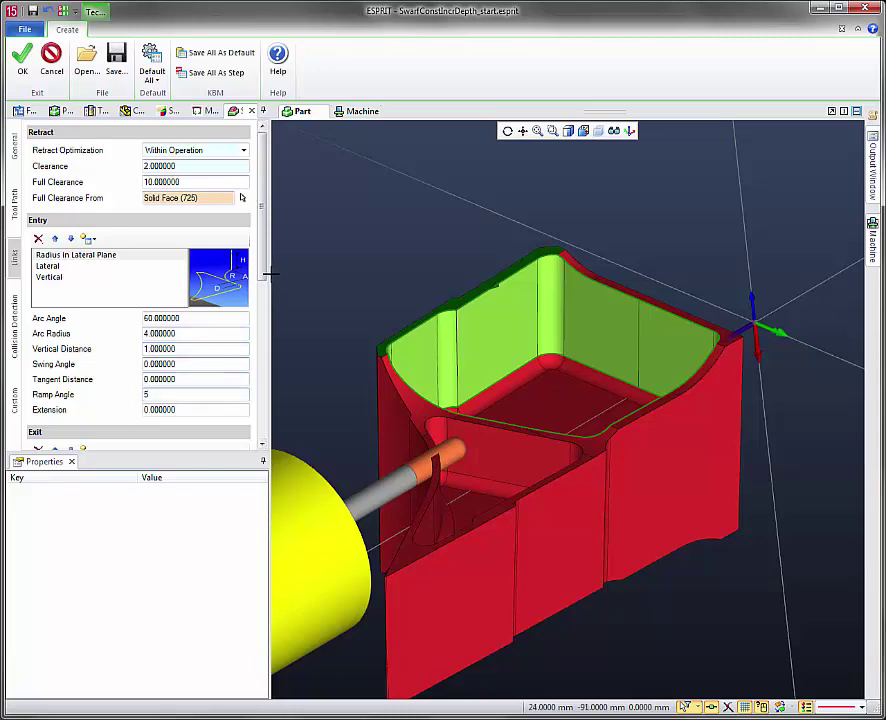
scroll(260, 281, "down", 5)
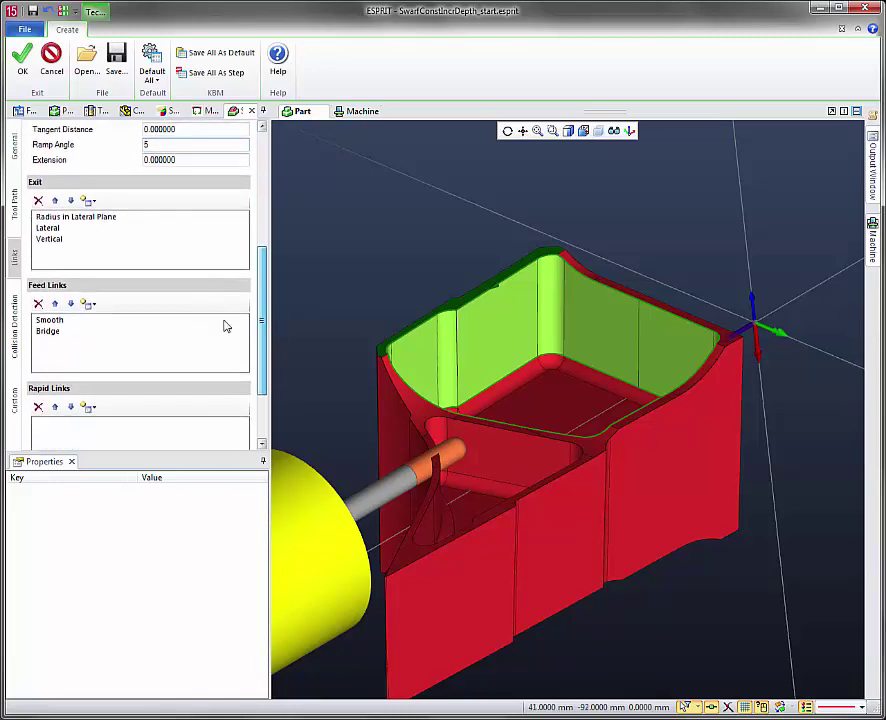
left_click(100, 277)
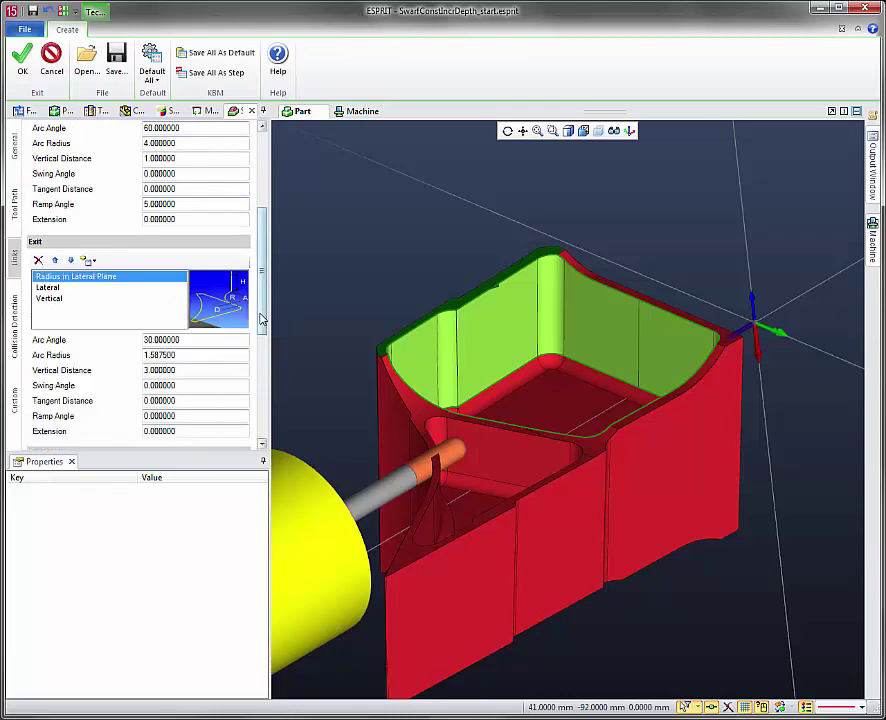
left_click_drag(259, 316, 277, 358)
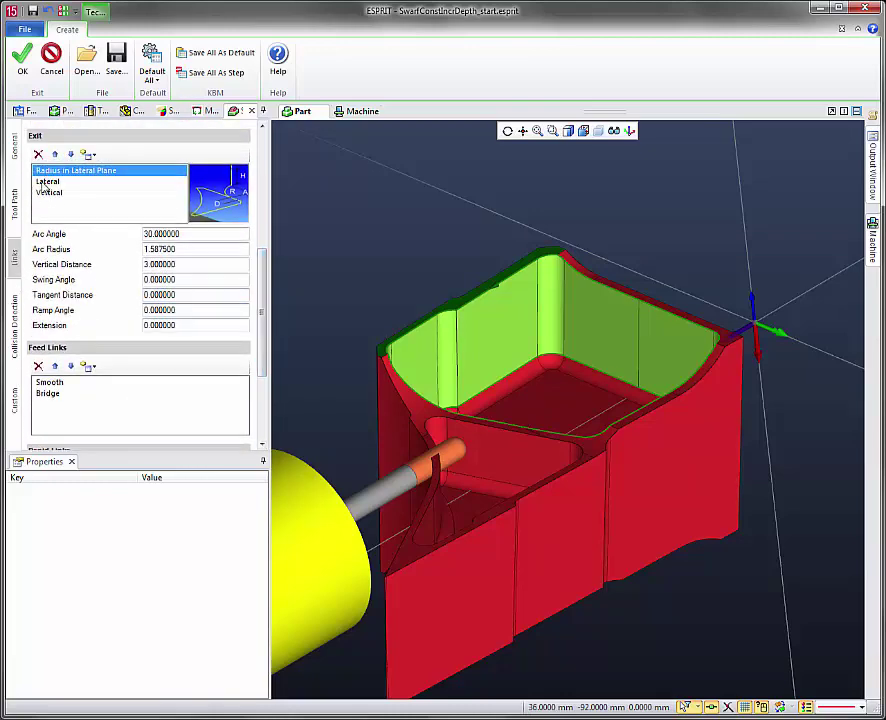
Set the exit link to arc angle 60, arc radius 4, vertical distance 1 and ramp angle 5
left_click(147, 234)
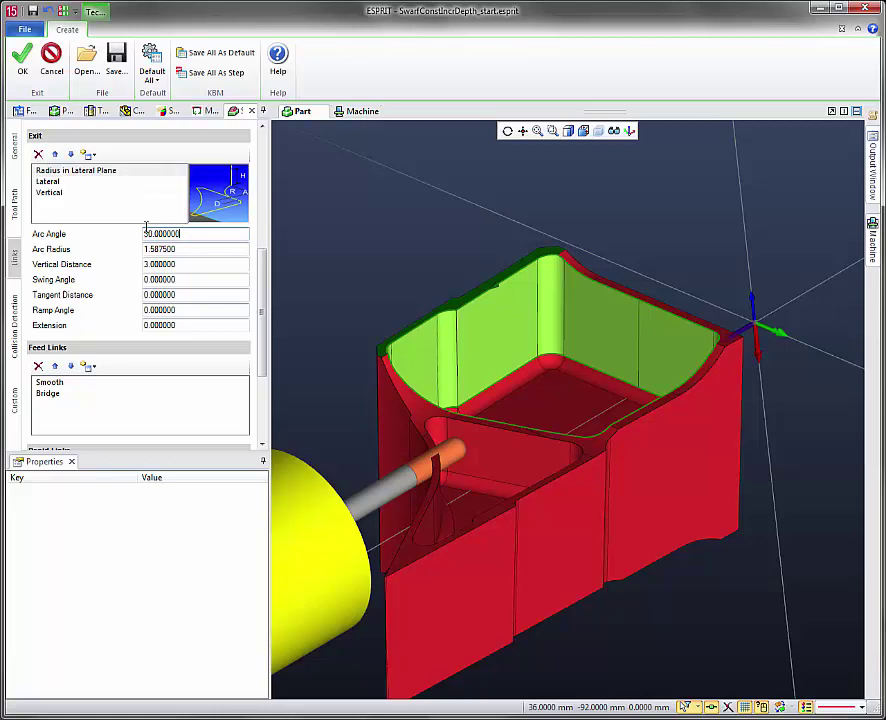
type("60")
left_click_drag(141, 249, 171, 252)
type("4")
key("Tab")
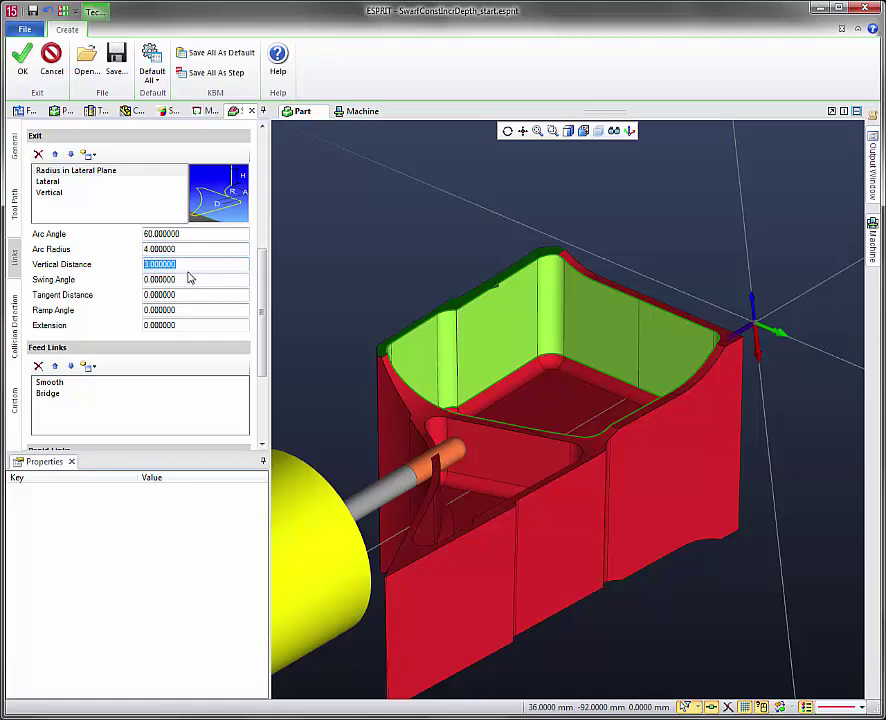
type("1")
left_click(198, 311)
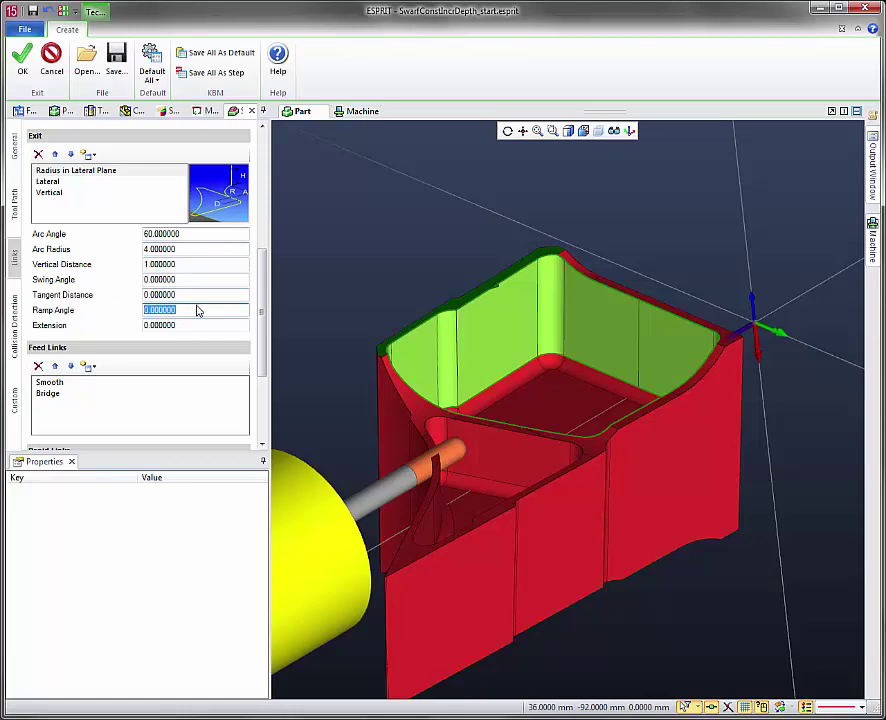
type("5")
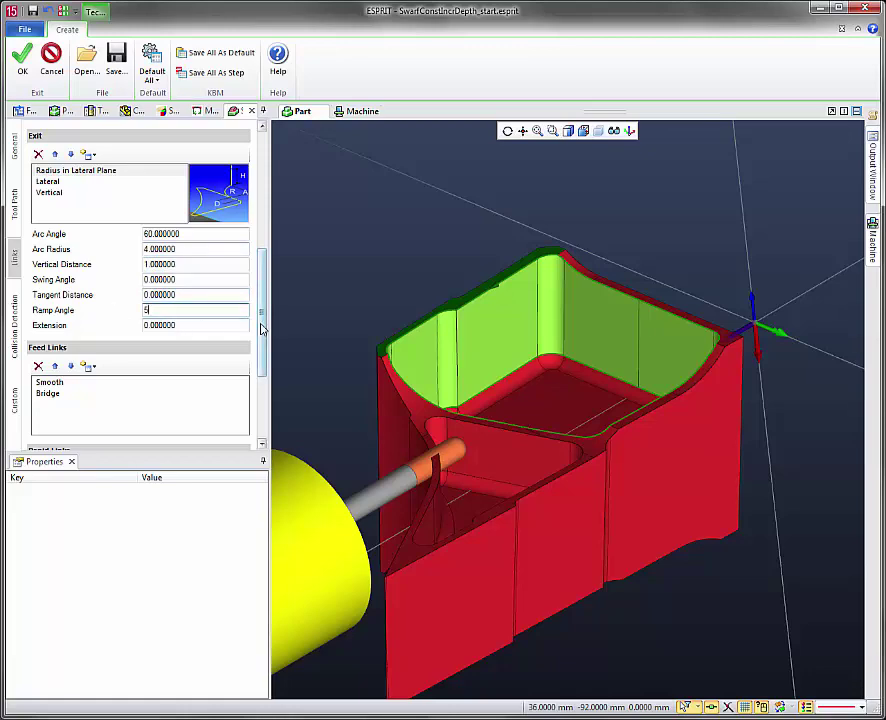
scroll(261, 329, "down", 5)
Remove the Bridge feed link and set the maximum link distance to 10
scroll(263, 385, "up", 1)
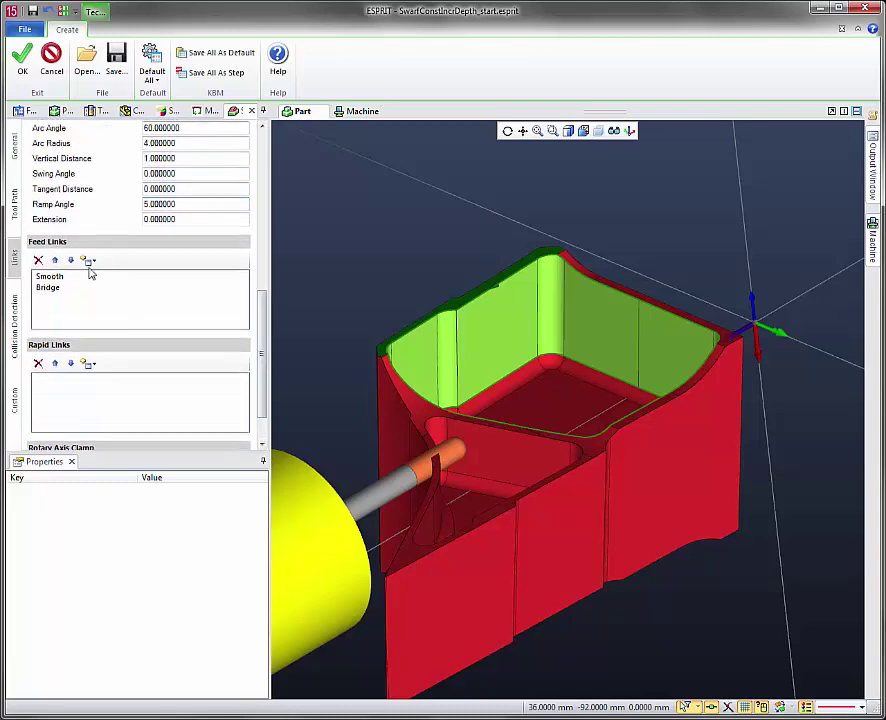
left_click(55, 288)
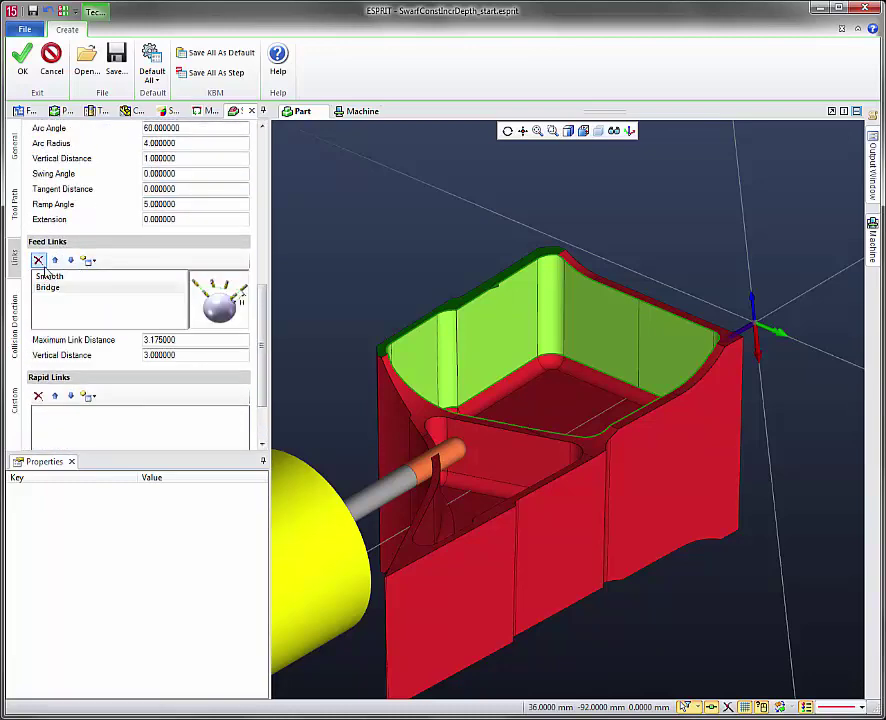
left_click(38, 260)
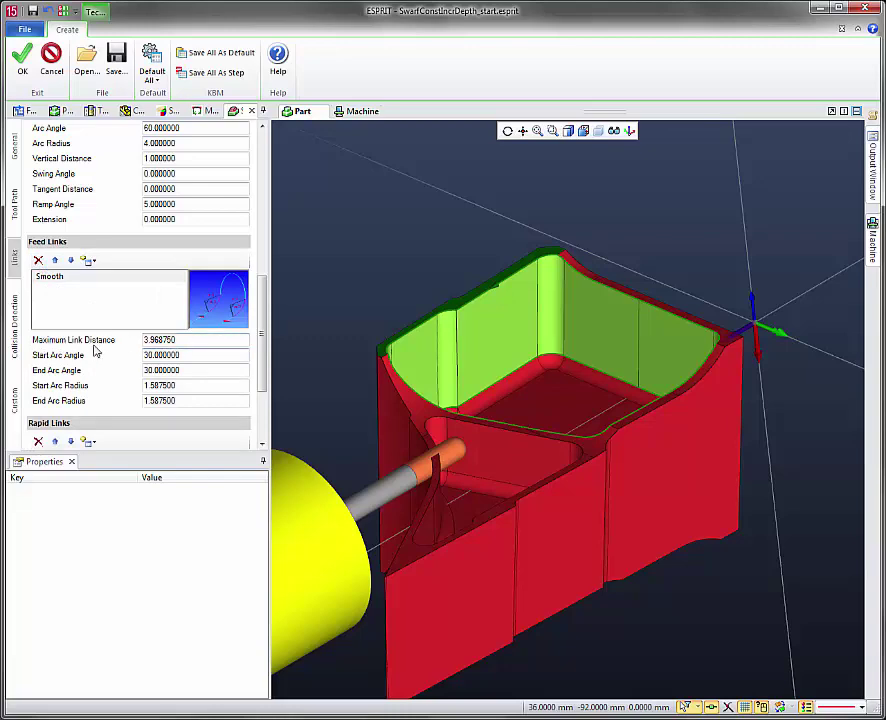
left_click(182, 340)
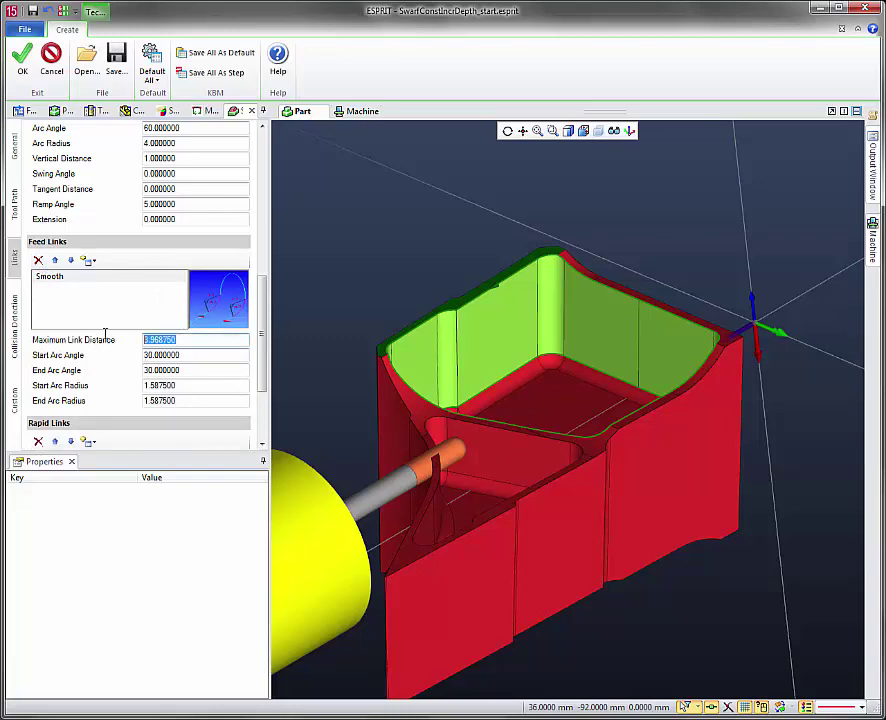
type("10")
key("Tab")
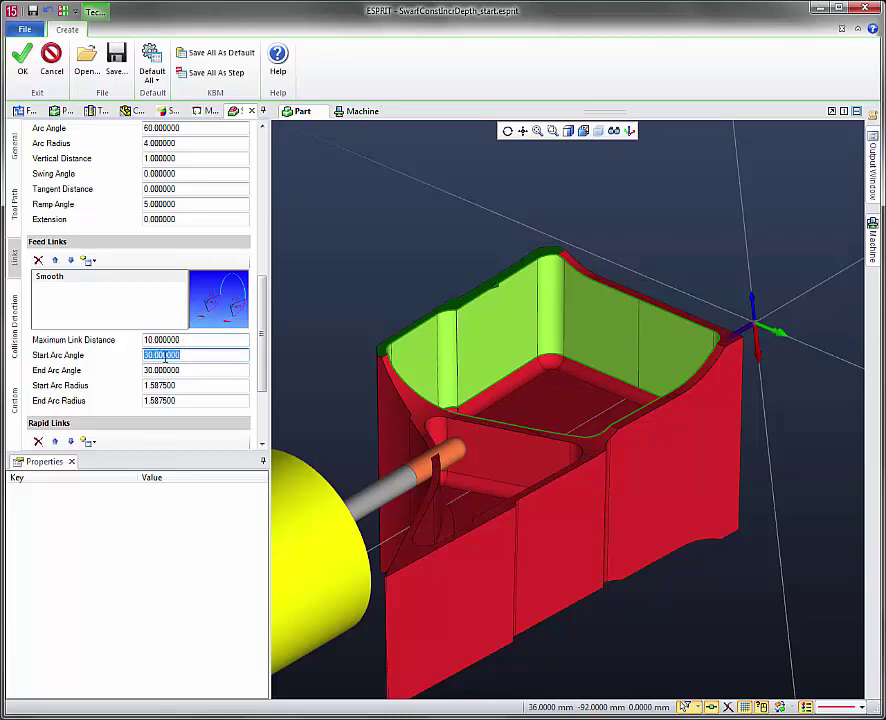
Set the Smooth feed link start and end arc angles to 60 and arc radii to 4
type("60")
key("Tab")
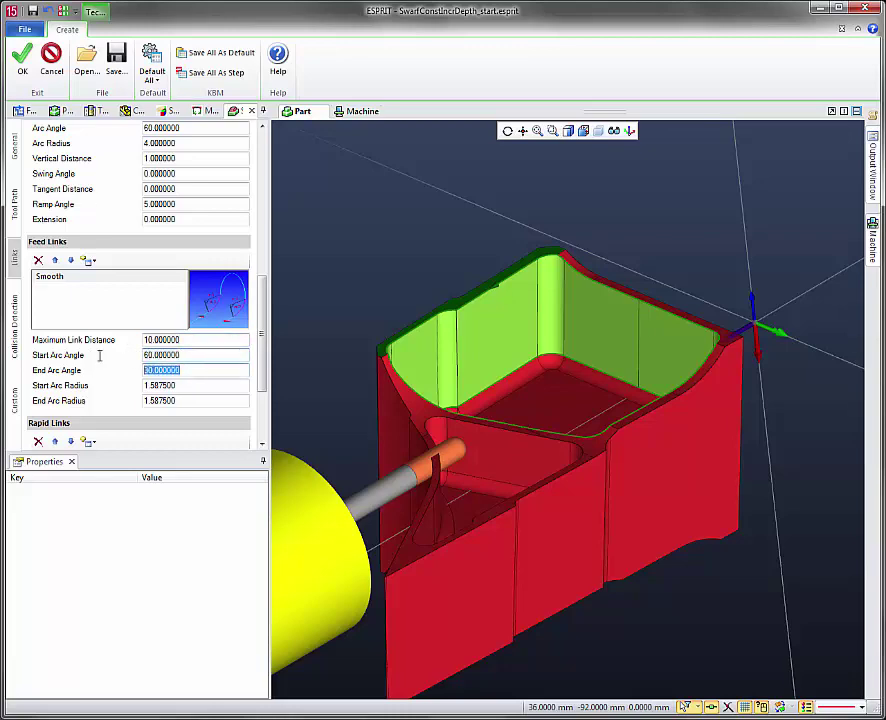
type("60")
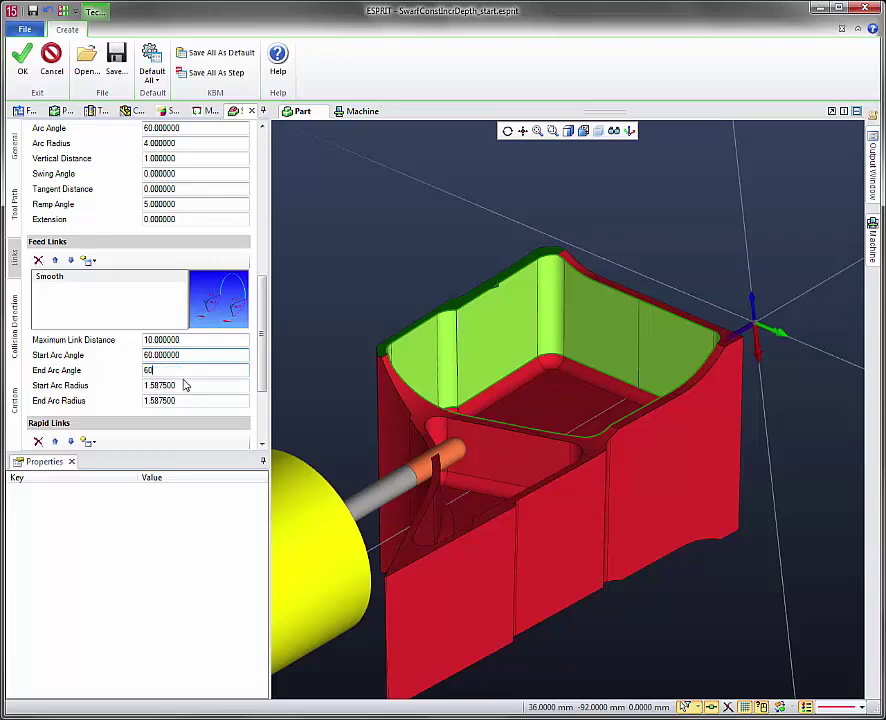
key("Tab")
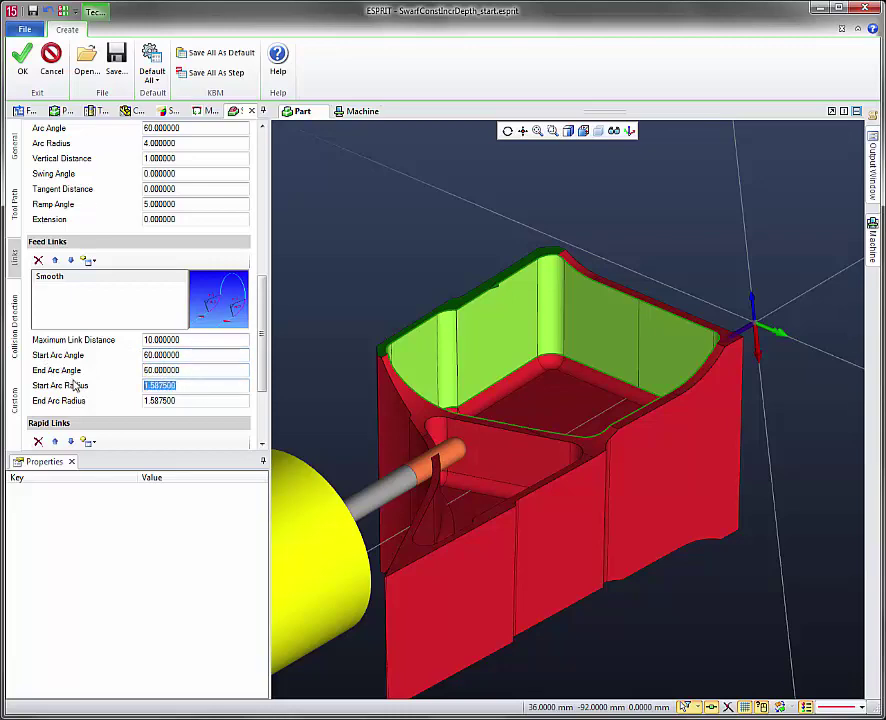
type("4")
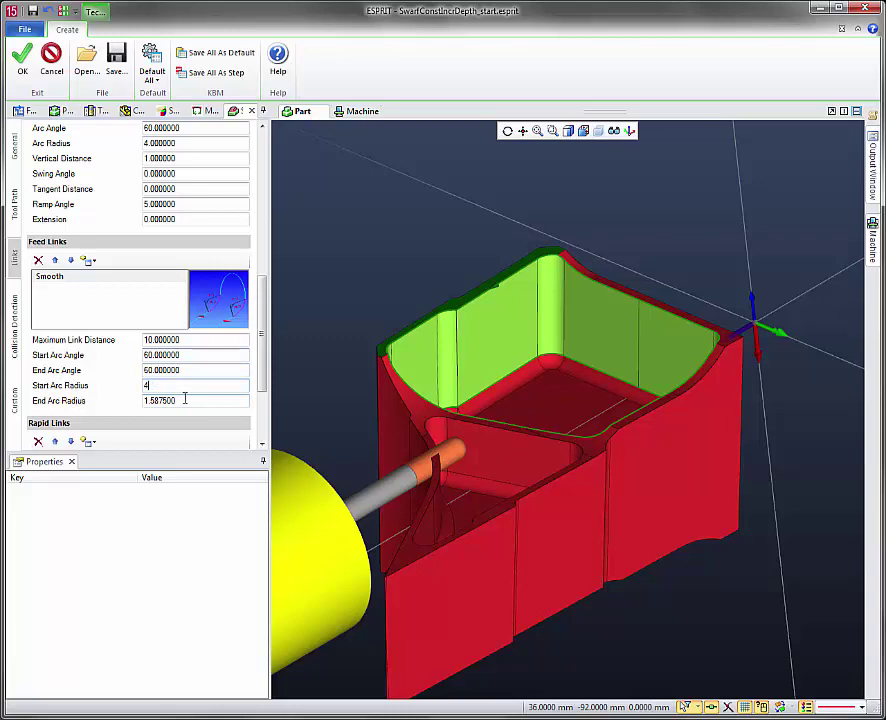
key("Tab")
type("4")
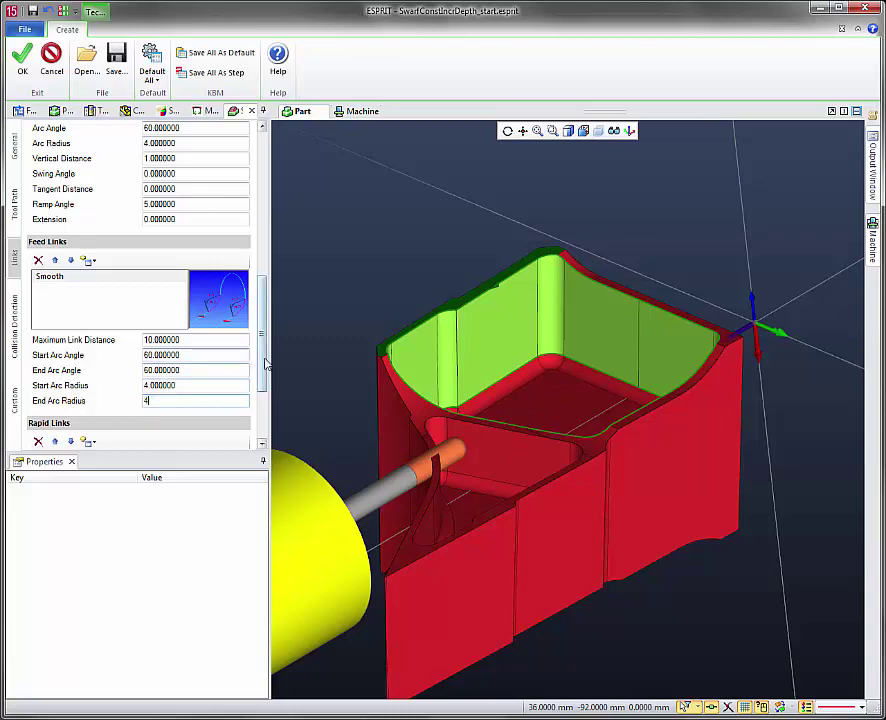
scroll(228, 399, "down", 3)
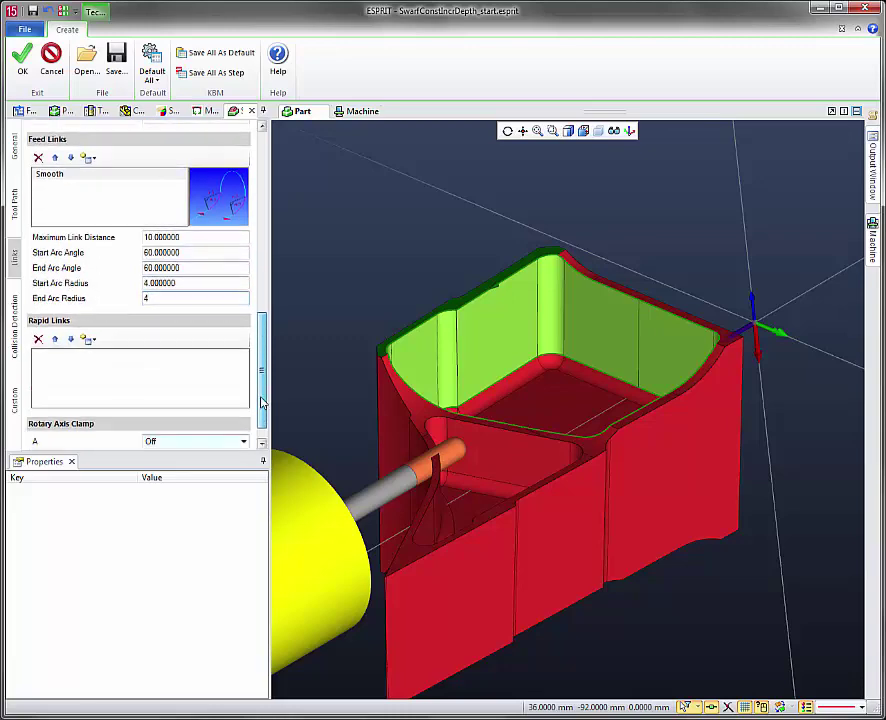
Create Swarf Morph and inspect its toolpath (00:00:58 cycle, 961.329465 feed length) from several angles
left_click(25, 62)
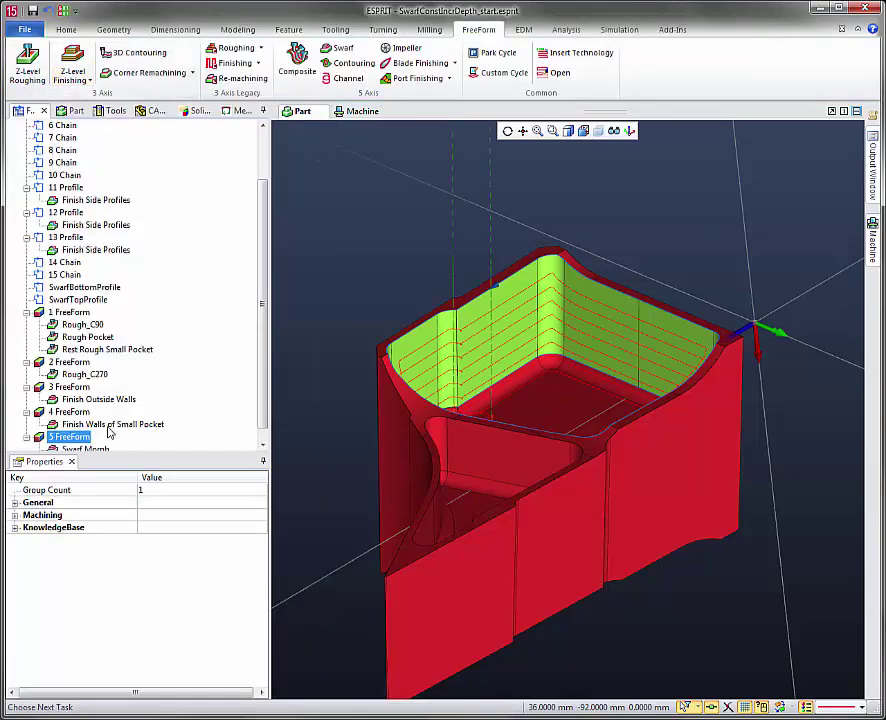
left_click(88, 448)
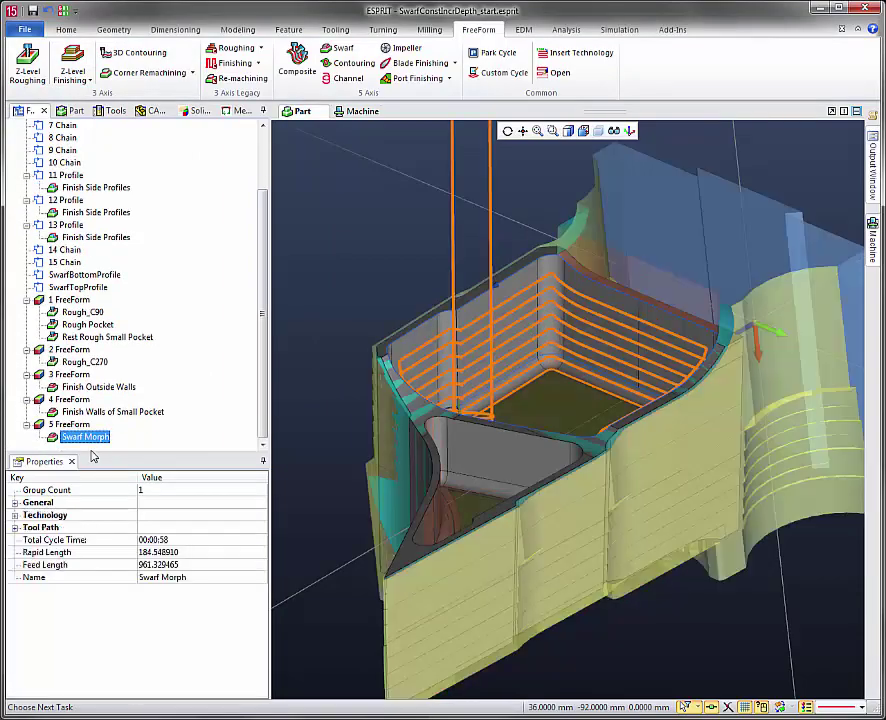
middle_click_drag(415, 251, 536, 261)
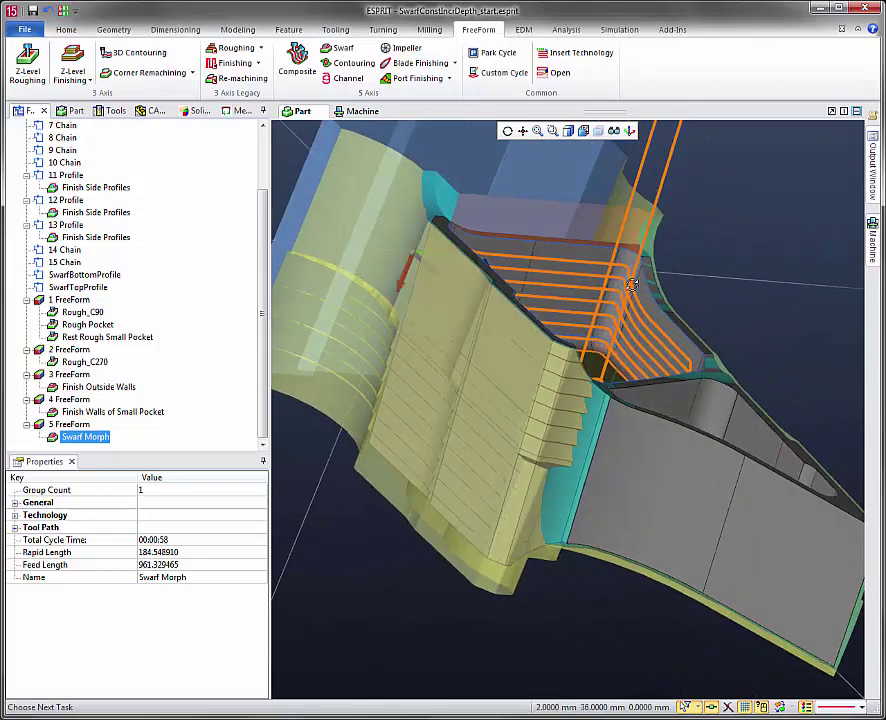
middle_click_drag(632, 285, 551, 337)
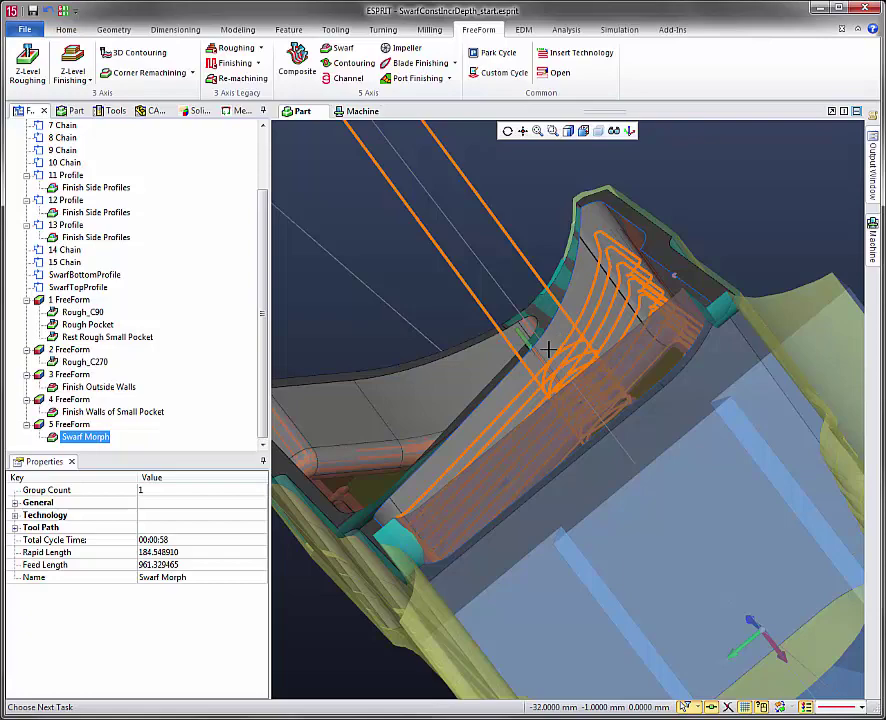
mouse_move(546, 350)
middle_mouse_down()
mouse_move(588, 332)
mouse_move(560, 338)
middle_mouse_up()
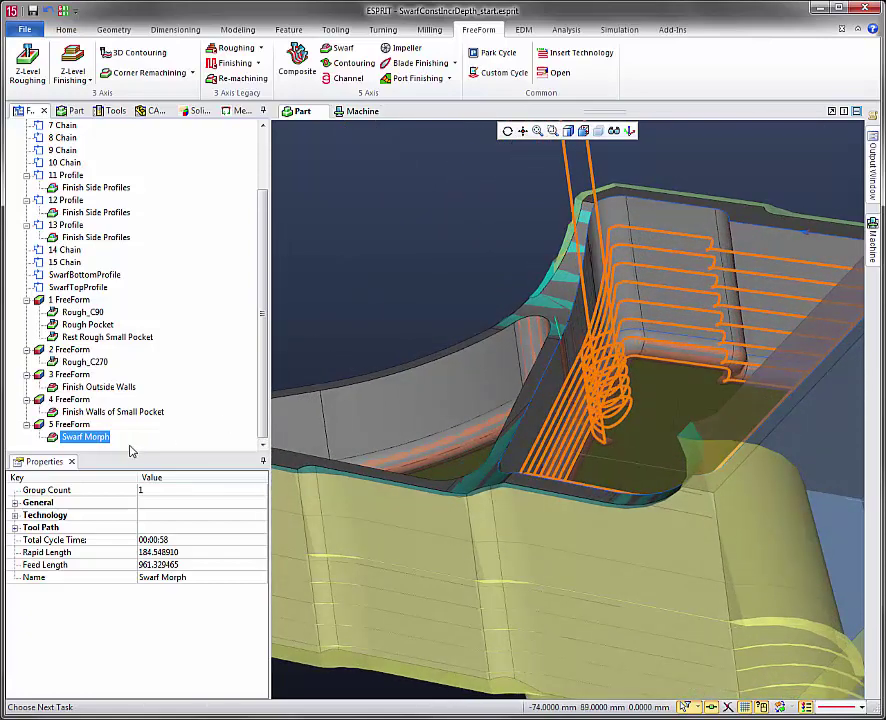
Start a second swarf operation on 5 FreeForm and rename it from Swarf Morph to Swarf Constant
left_click(70, 425)
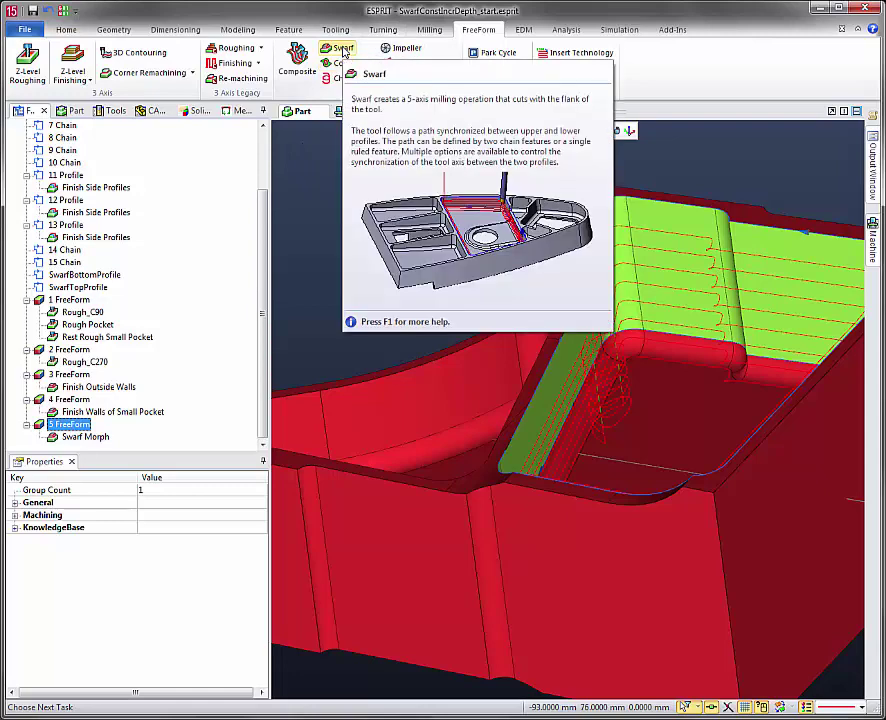
left_click(344, 50)
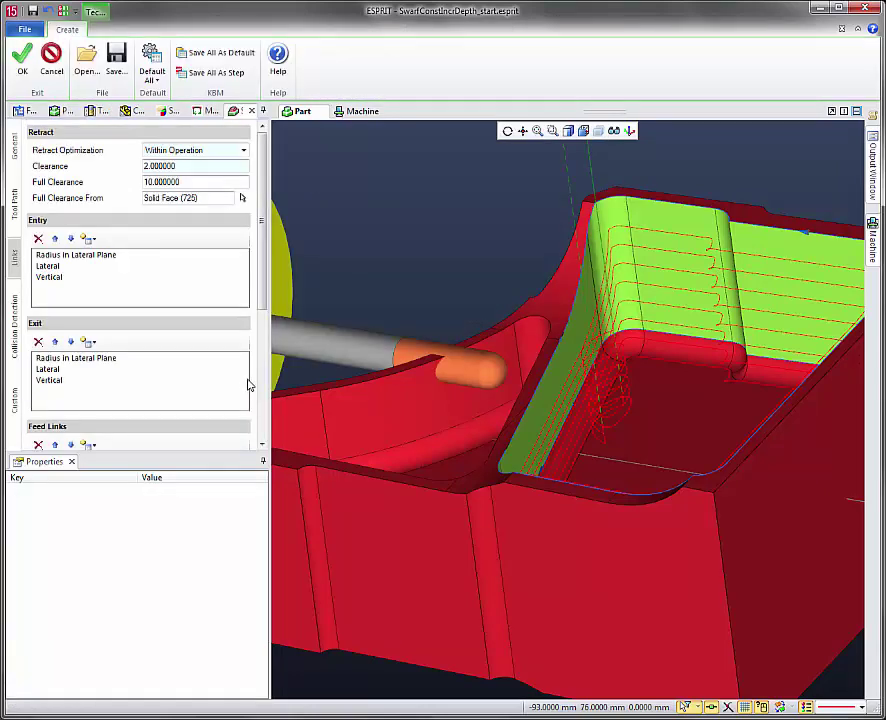
left_click(15, 148)
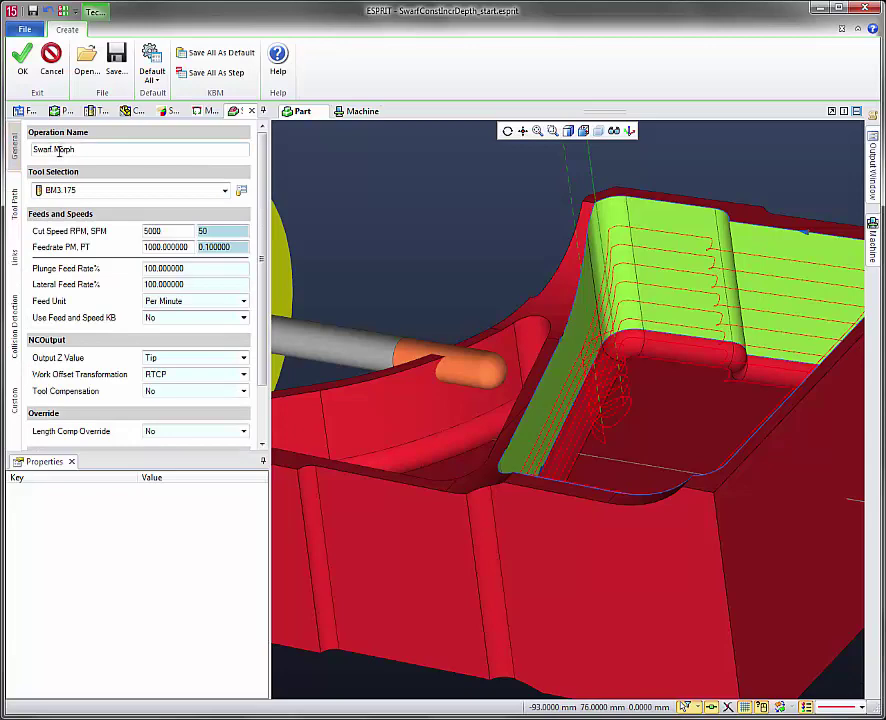
left_click_drag(55, 150, 86, 152)
type("Constant")
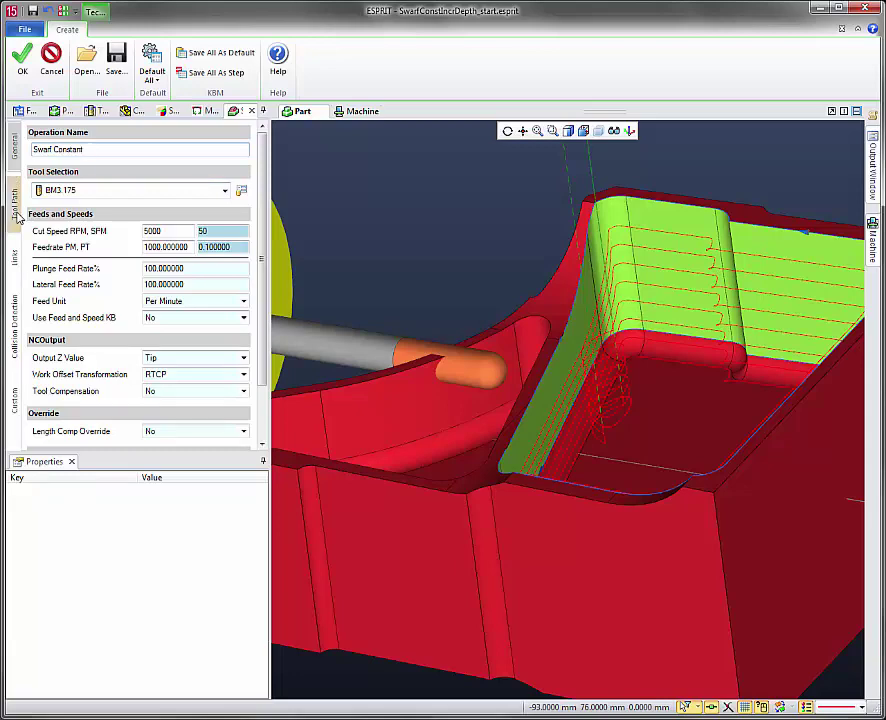
Change the increment strategy from Morph to Constant Height, keeping the 2.0 incremental depth
left_click(14, 205)
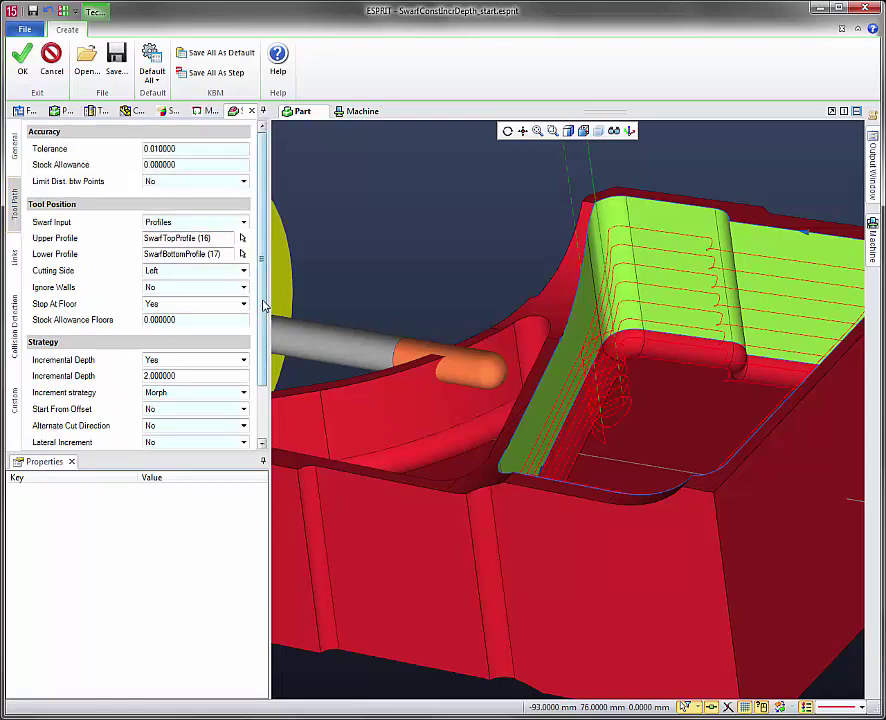
scroll(264, 305, "down", 2)
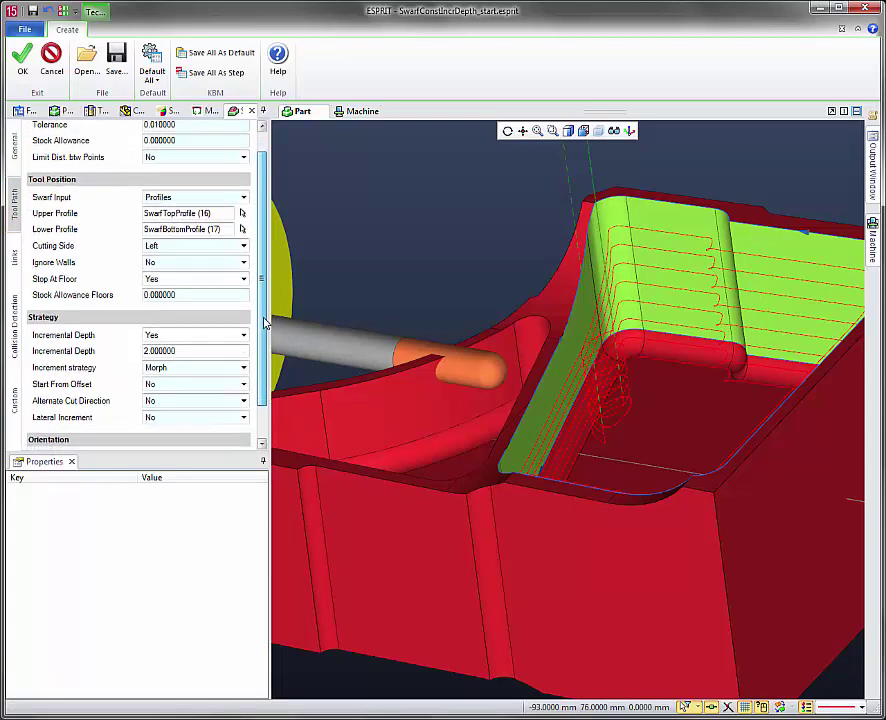
left_click(155, 371)
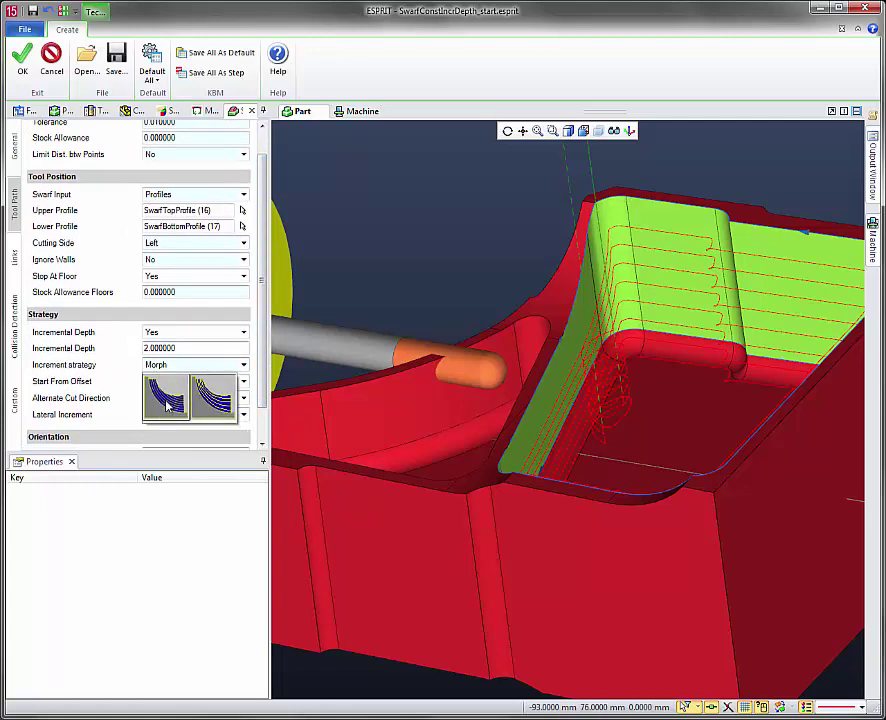
left_click(167, 400)
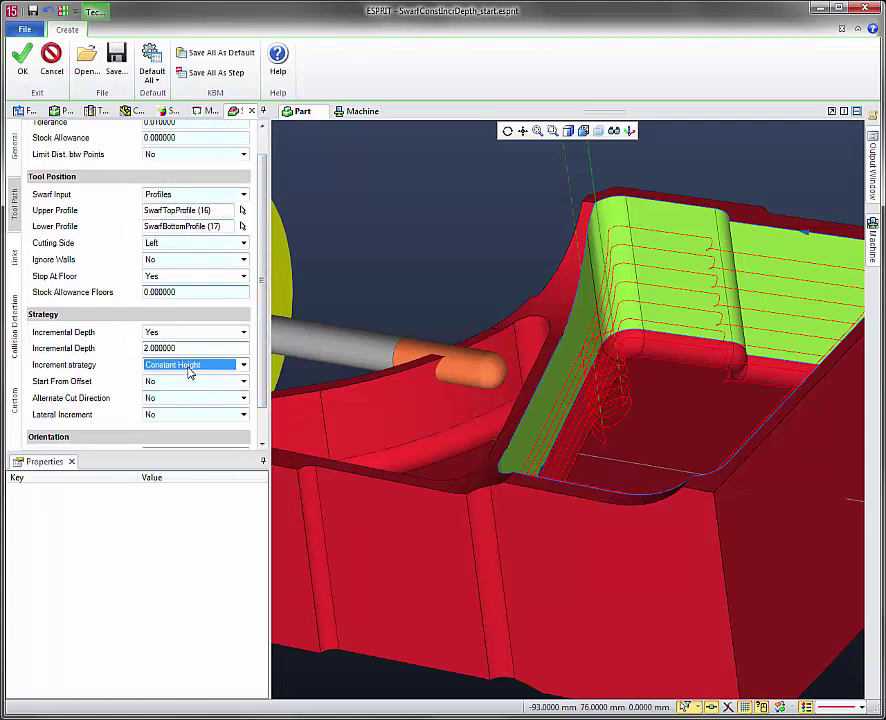
left_click_drag(265, 331, 266, 380)
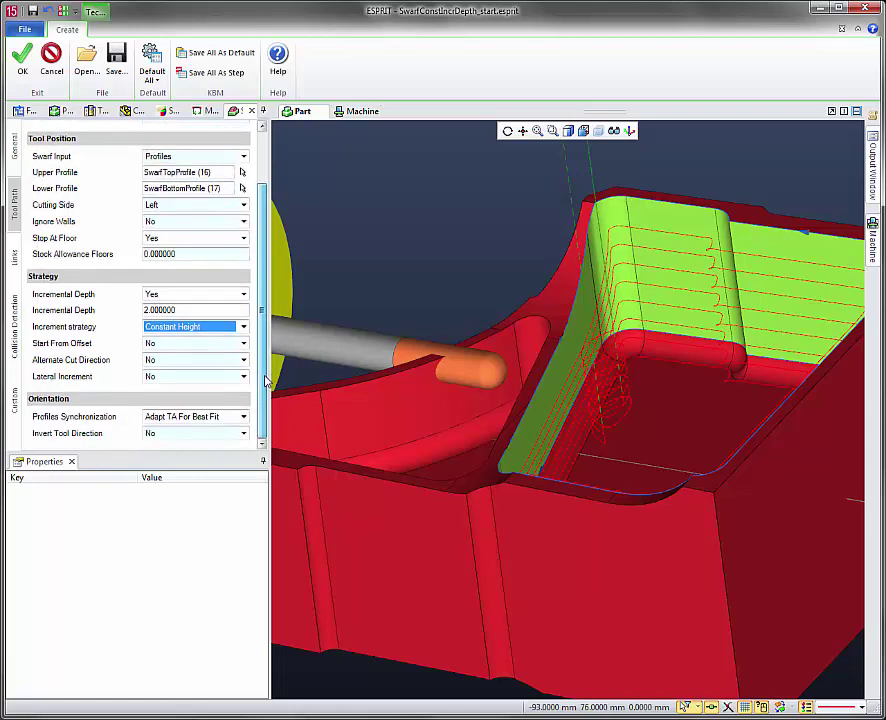
Create the Swarf Constant operation and show its toolpath: 00:00:47 cycle time, 785.289996 feed length
left_click(22, 72)
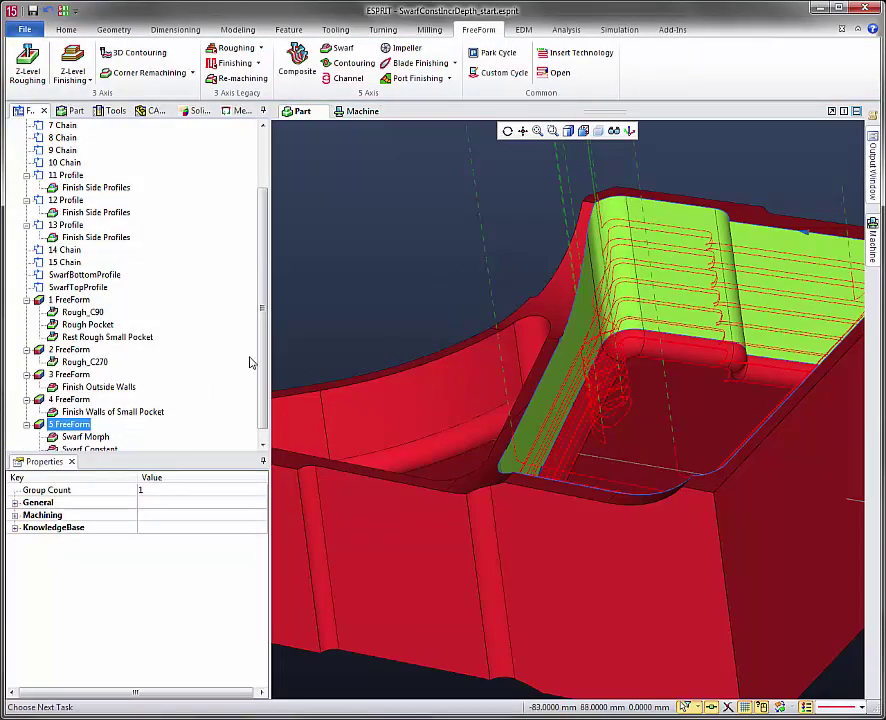
scroll(252, 366, "down", 1)
left_click(90, 437)
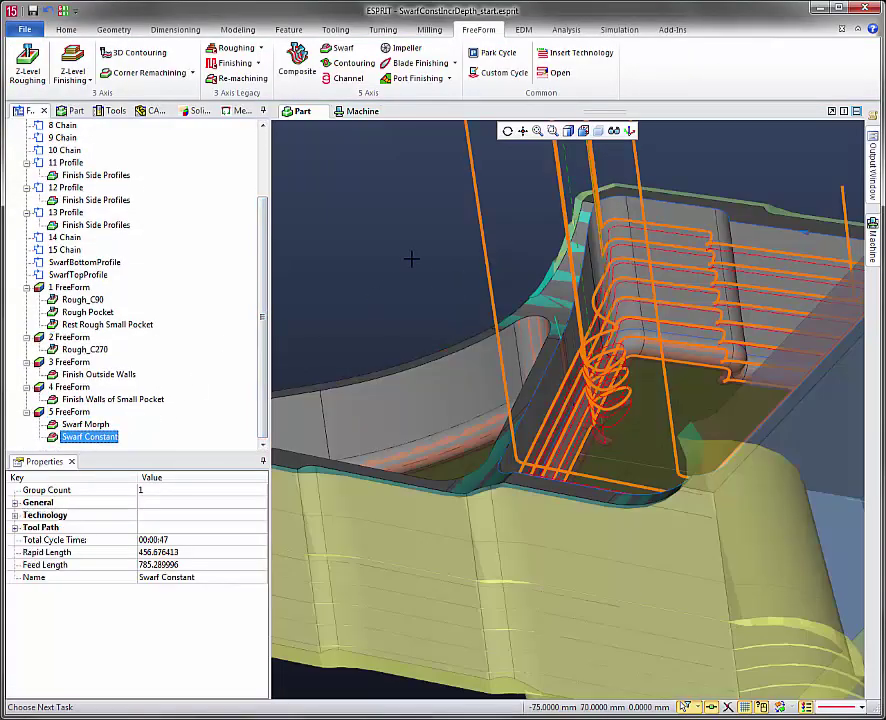
Orbit and zoom around the pocket to inspect the constant-height toolpath
middle_click_drag(411, 259, 390, 266)
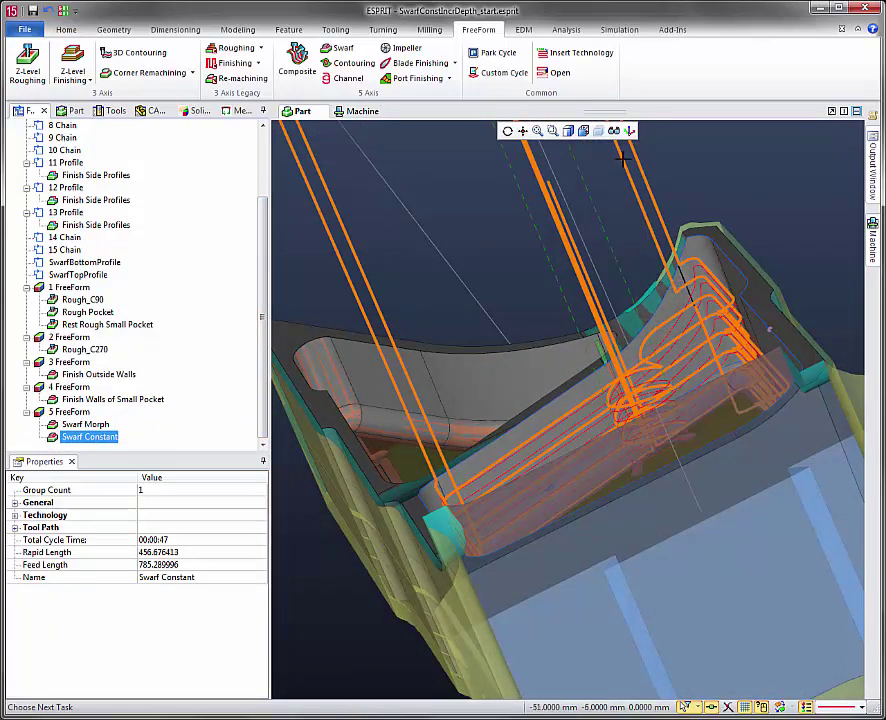
middle_click_drag(640, 198, 651, 198)
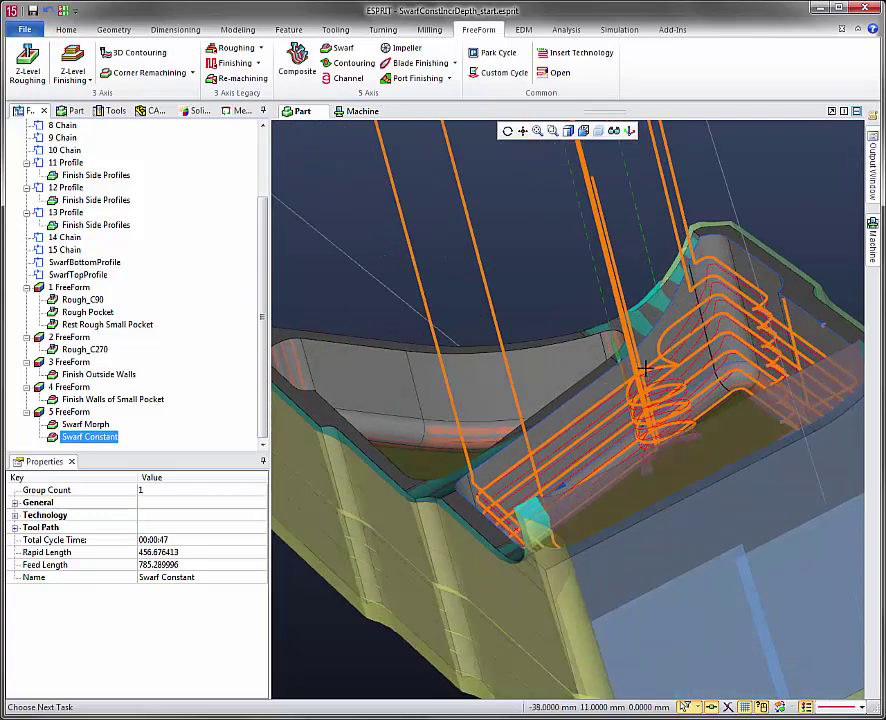
middle_click_drag(652, 378, 512, 362)
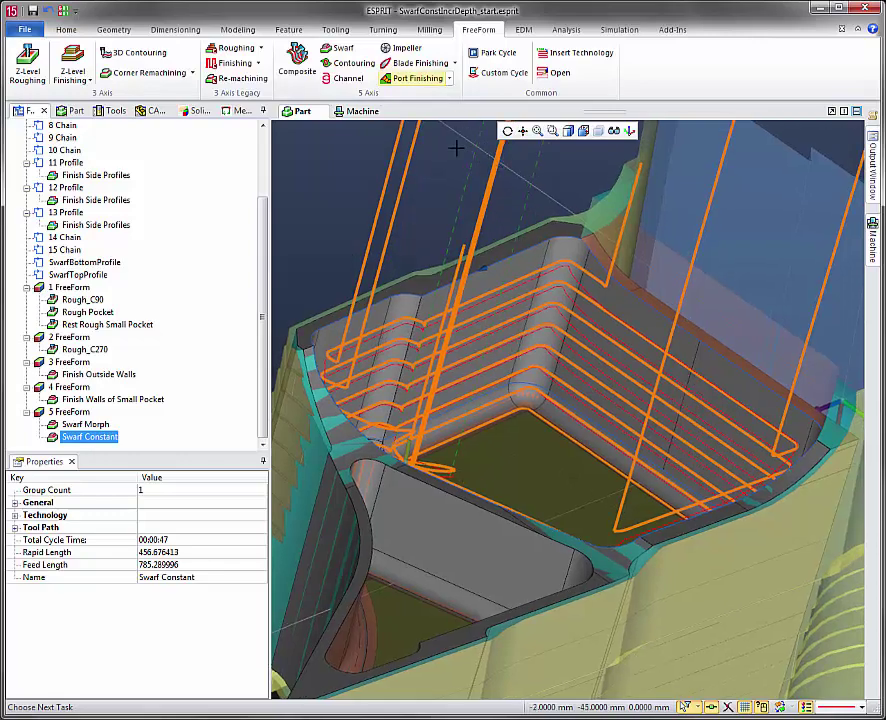
middle_click_drag(559, 256, 539, 269)
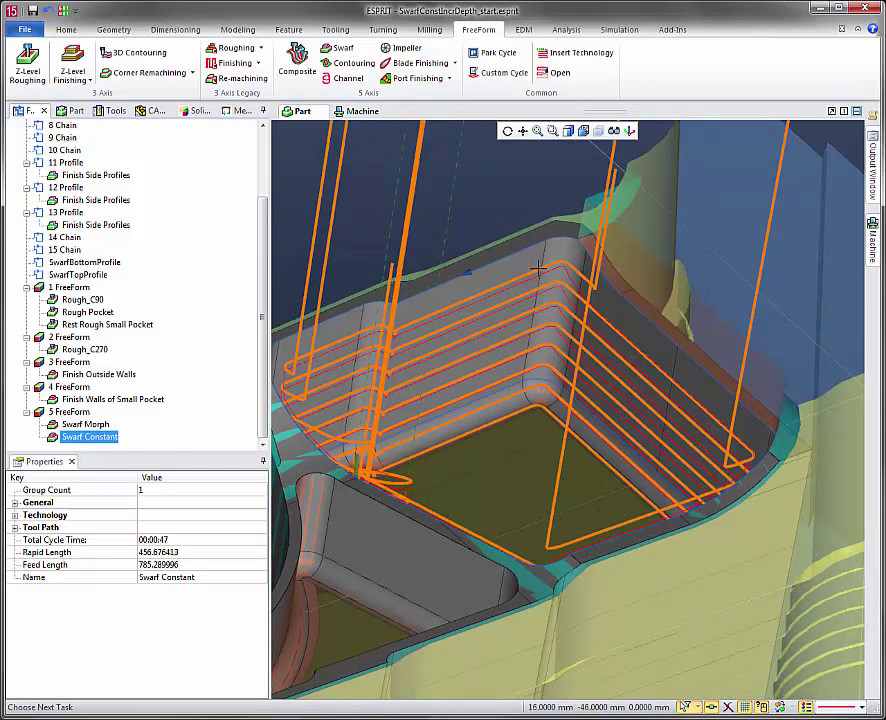